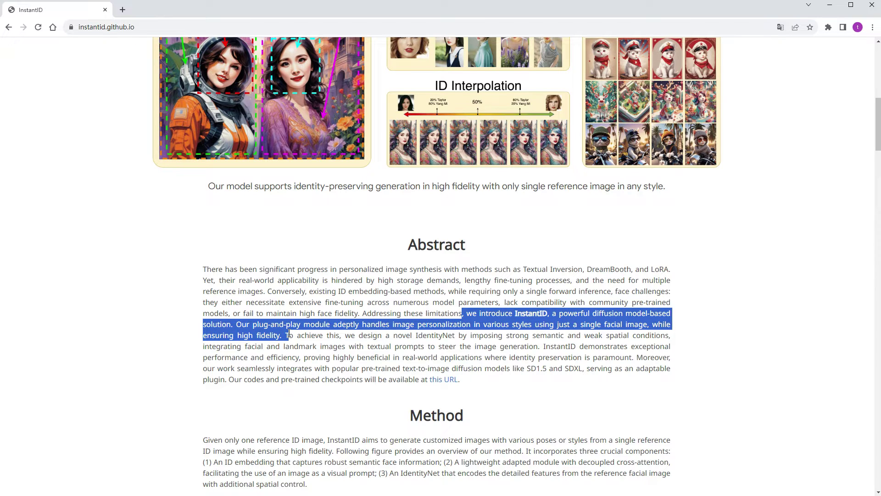
Highlight the Abstract sentences introducing InstantID through its IdentityNet module.
left_click_drag(290, 334, 542, 344)
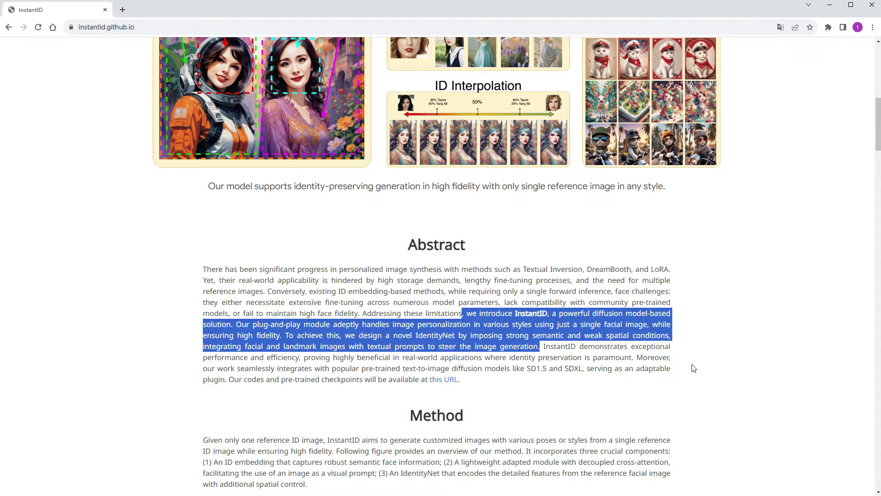
Scroll past the Method diagram and highlight the 'Put Your Face in Any Style' heading.
scroll(694, 368, "down", 7)
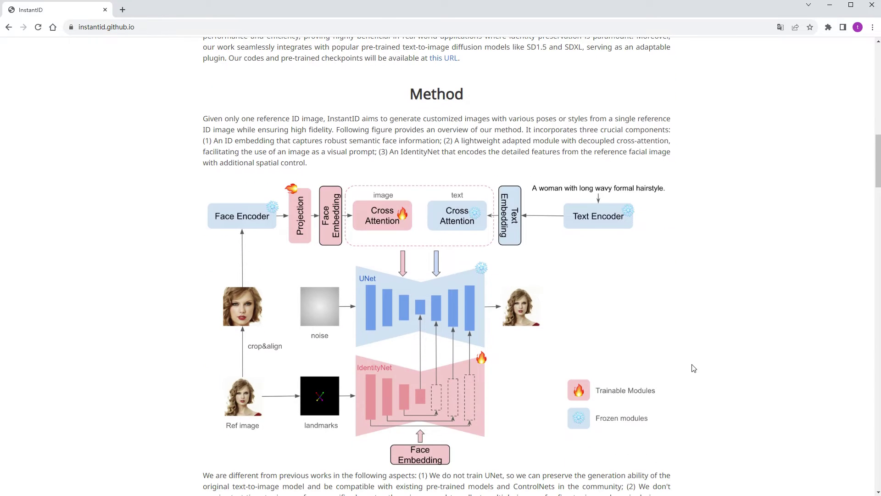
scroll(693, 369, "down", 8)
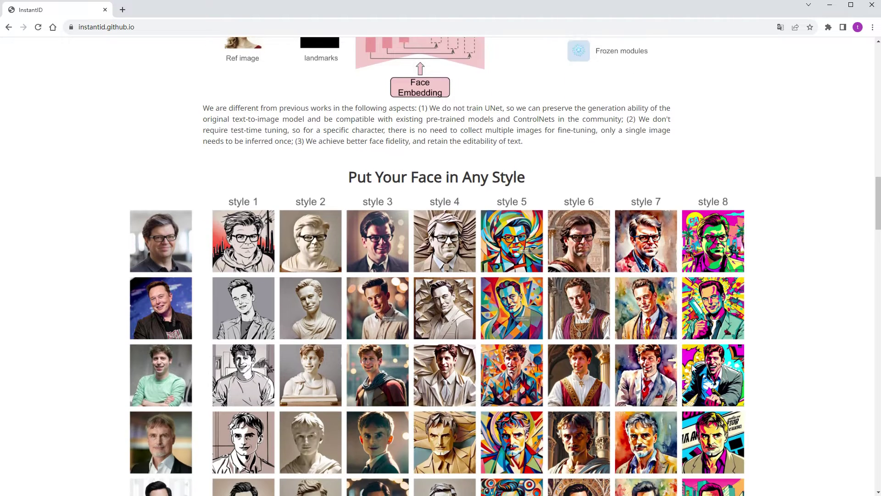
scroll(694, 368, "down", 1)
left_click_drag(348, 131, 525, 130)
scroll(801, 301, "down", 1)
scroll(804, 302, "down", 1)
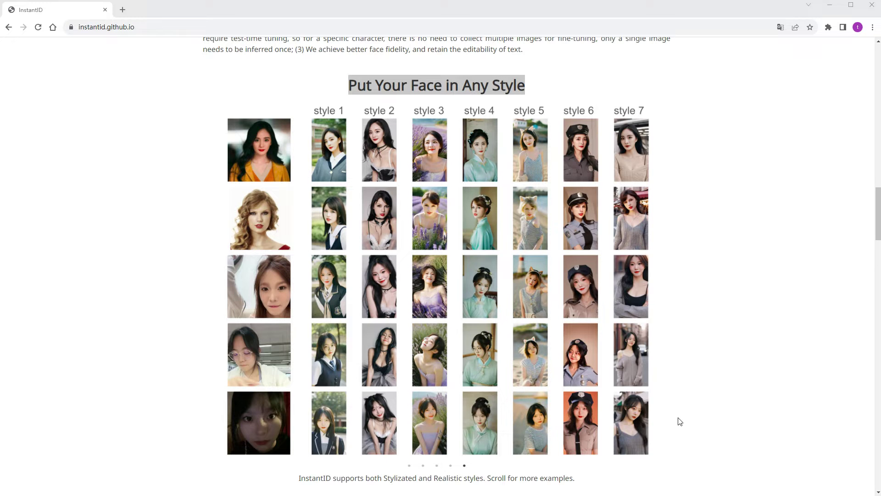
Highlight the 'Editability and Multi-References' heading, then scroll to the 1/2/4/8-reference comparison figure.
scroll(687, 422, "down", 5)
scroll(687, 423, "down", 2)
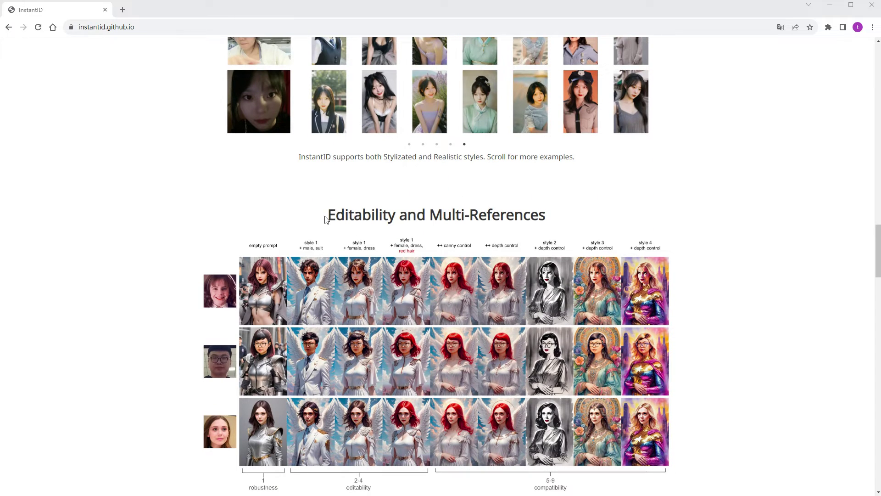
left_click_drag(326, 216, 554, 223)
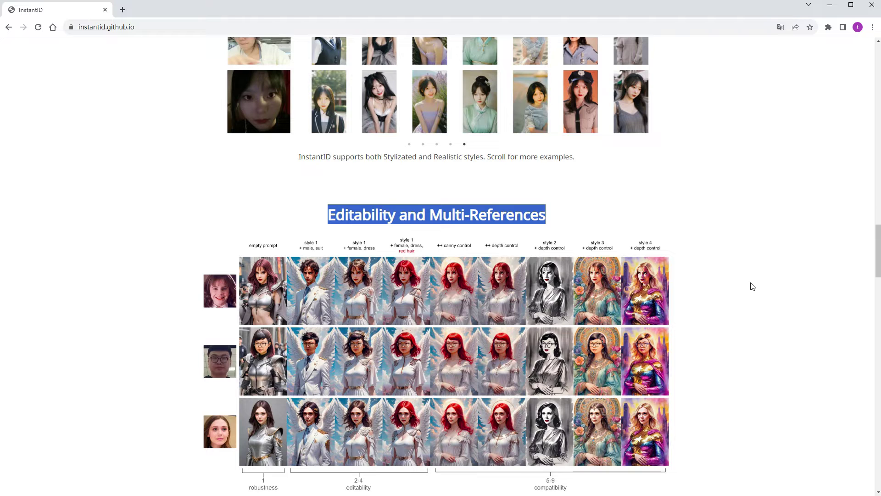
scroll(753, 287, "down", 1)
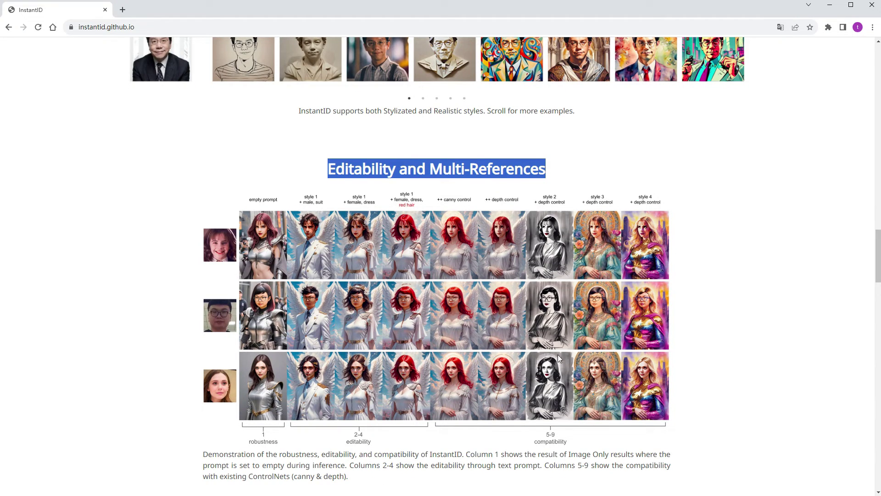
scroll(696, 359, "down", 1)
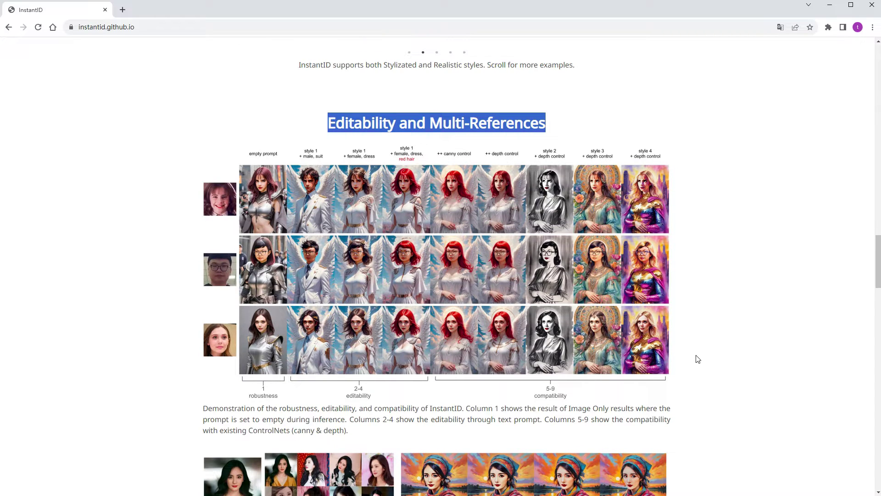
scroll(696, 359, "down", 4)
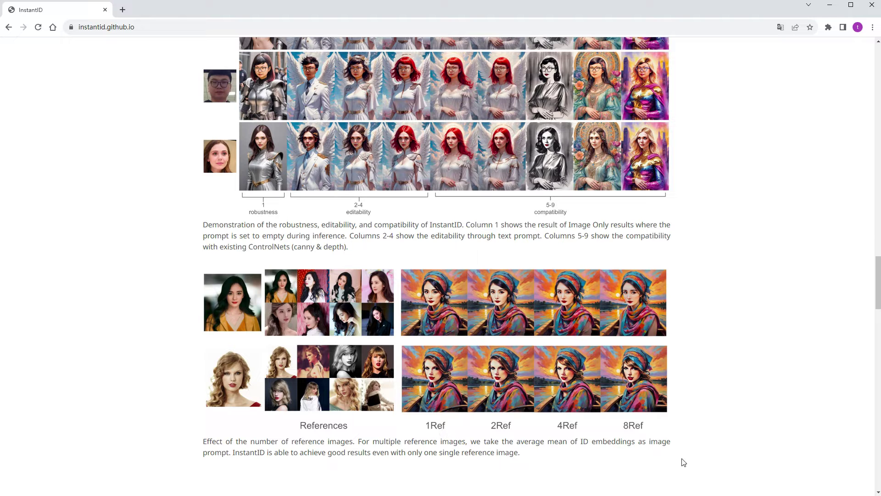
Highlight and then clear the comparison paragraph below the results grid.
scroll(693, 457, "down", 3)
scroll(701, 444, "down", 5)
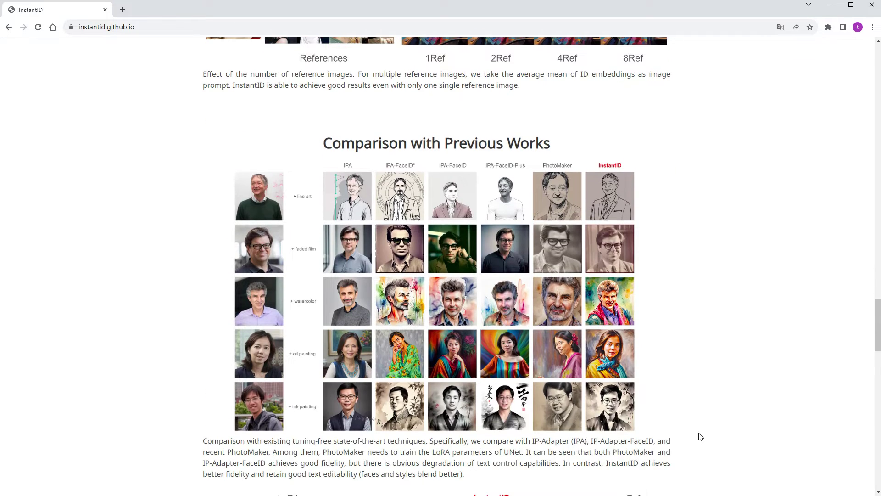
scroll(699, 433, "down", 6)
scroll(698, 427, "up", 6)
left_click_drag(202, 441, 501, 486)
left_click(501, 485)
Highlight and then clear the sentence about matching LoRAs without training.
scroll(749, 451, "down", 6)
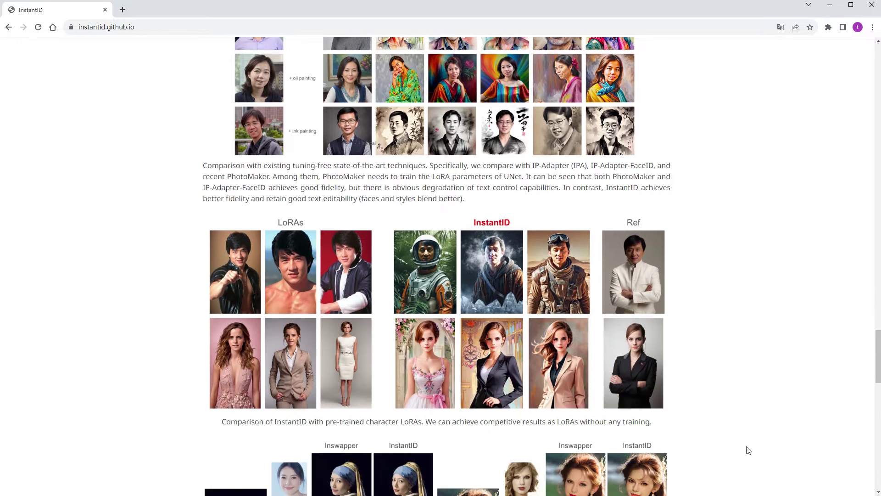
scroll(748, 451, "up", 1)
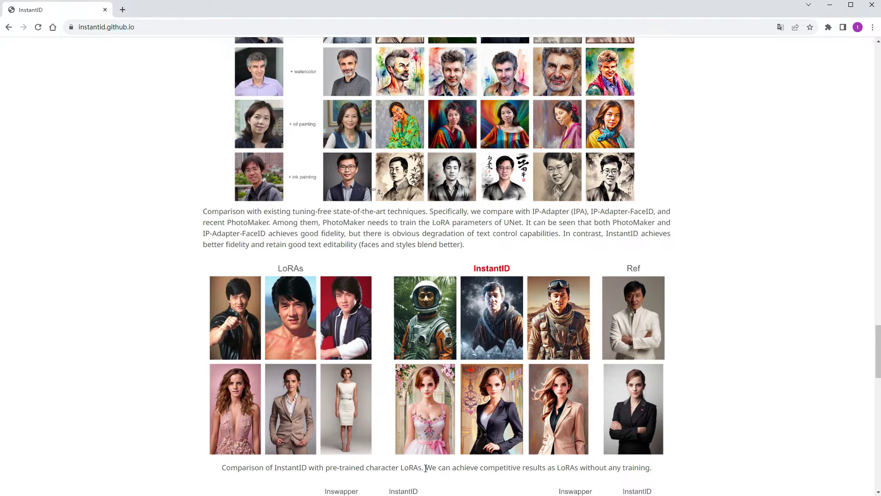
left_click_drag(426, 468, 600, 482)
left_click(702, 473)
Highlight and clear the ROOP and Refactor caption, then scroll to the ID strength cats.
scroll(713, 451, "down", 6)
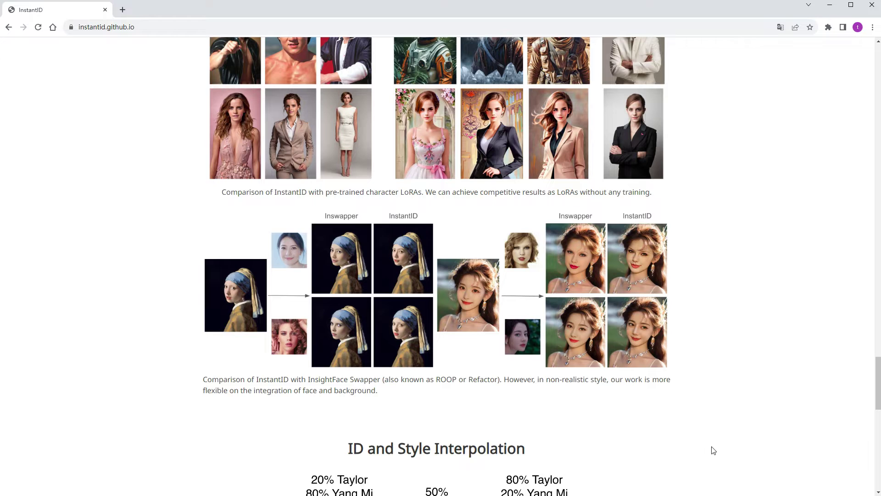
scroll(606, 438, "up", 1)
left_click_drag(399, 425, 492, 435)
left_click(492, 435)
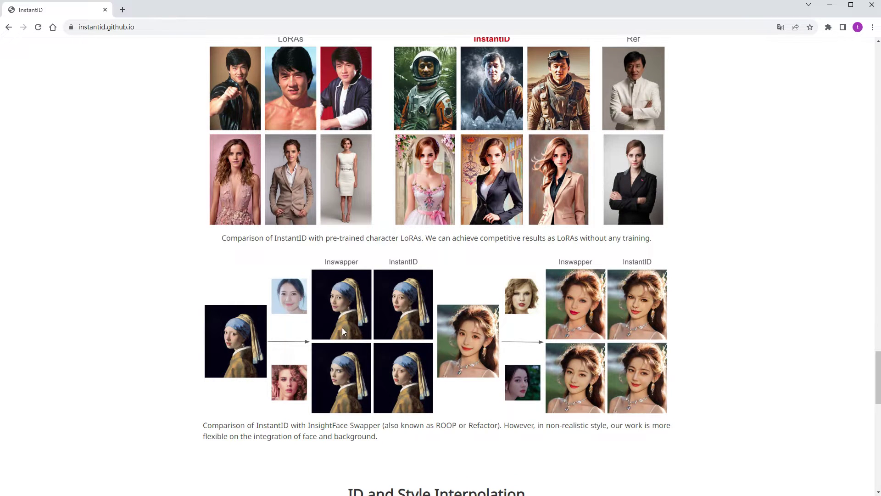
scroll(712, 417, "down", 6)
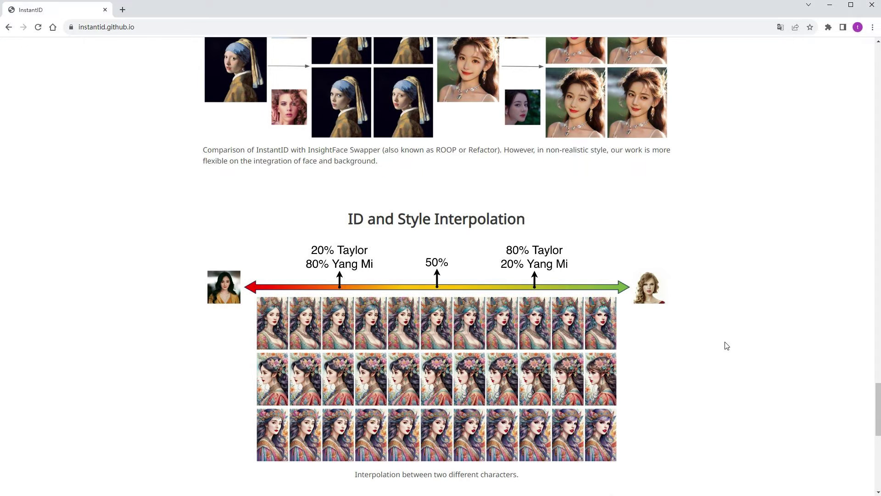
scroll(727, 345, "down", 6)
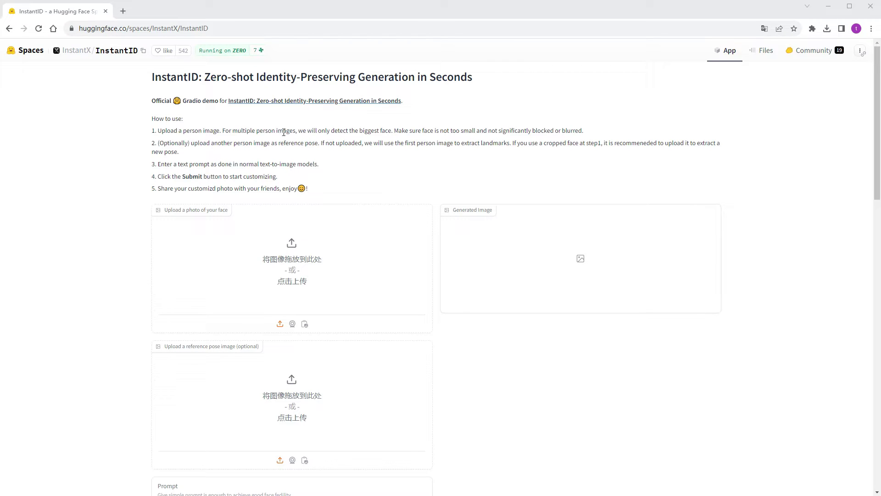
Highlight the first how-to-use instruction and scroll through the demo form and examples.
left_click_drag(158, 132, 367, 133)
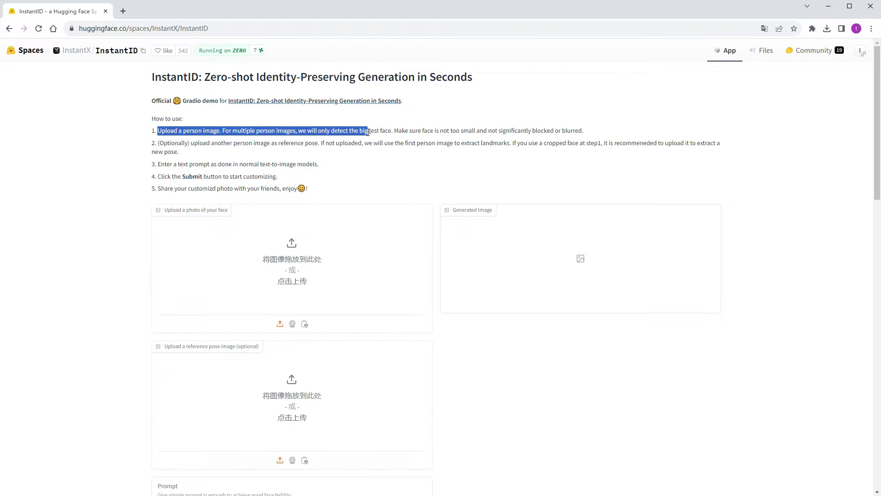
left_click(356, 156)
scroll(756, 197, "down", 1)
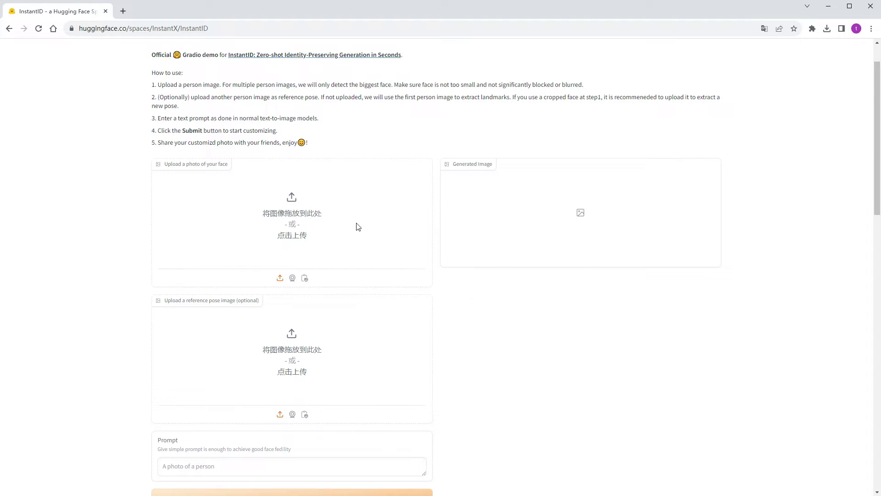
scroll(535, 382, "down", 3)
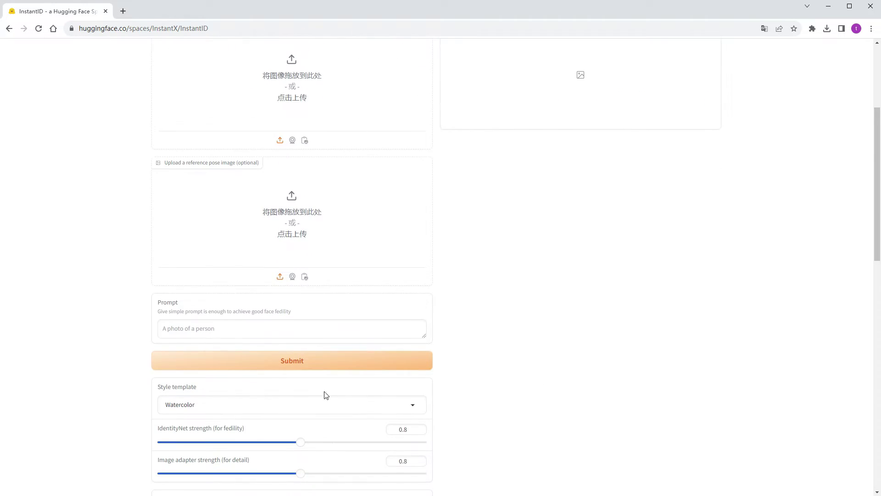
scroll(543, 374, "down", 8)
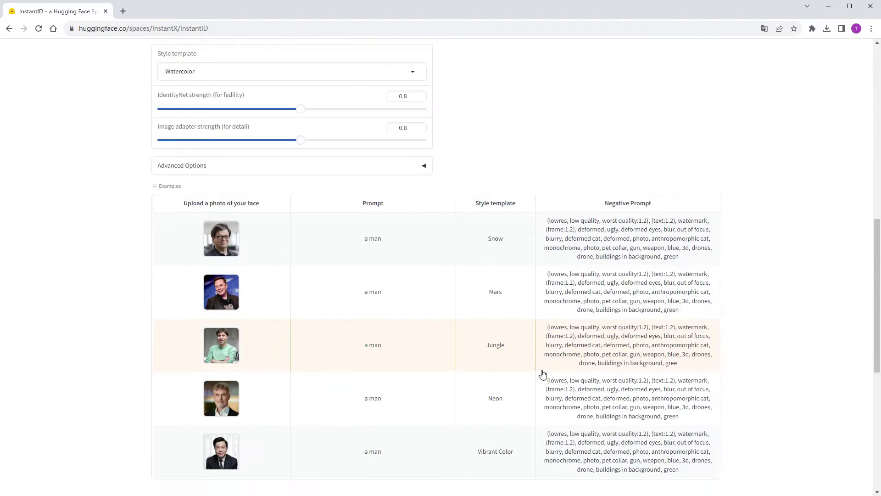
scroll(543, 375, "down", 3)
scroll(780, 240, "up", 2)
scroll(780, 240, "up", 11)
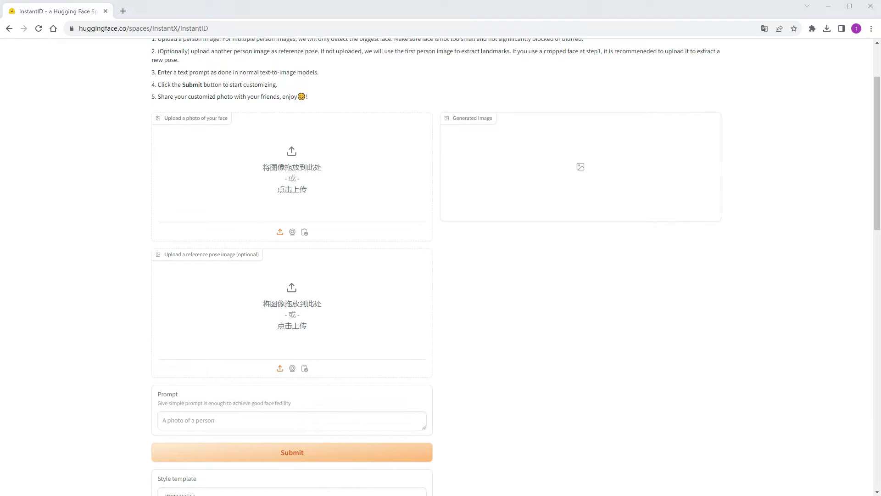
Upload the white-blazer woman's portrait as the face photo and the pearl-earring painting as the pose reference.
left_click_drag(880, 257, 303, 184)
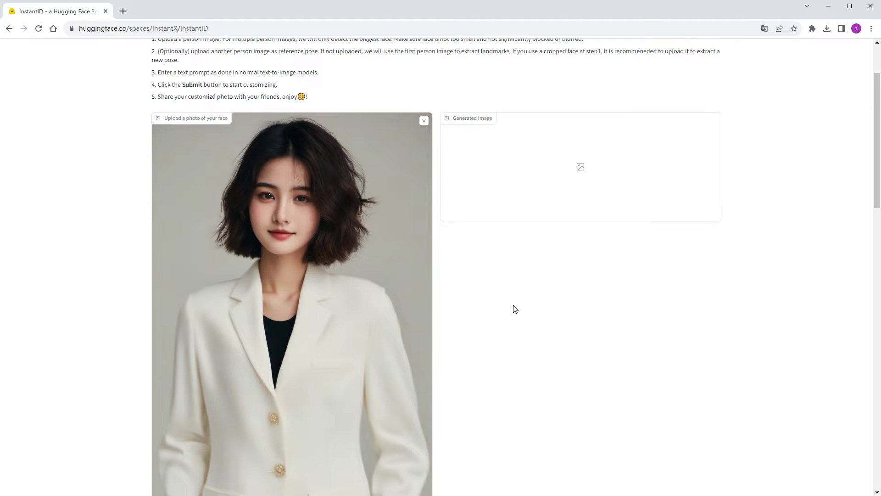
scroll(514, 307, "down", 9)
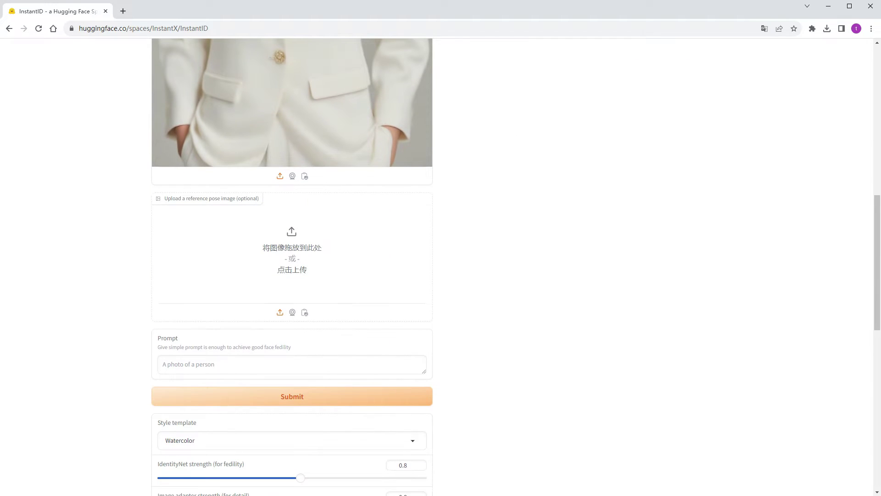
left_click_drag(270, 484, 278, 262)
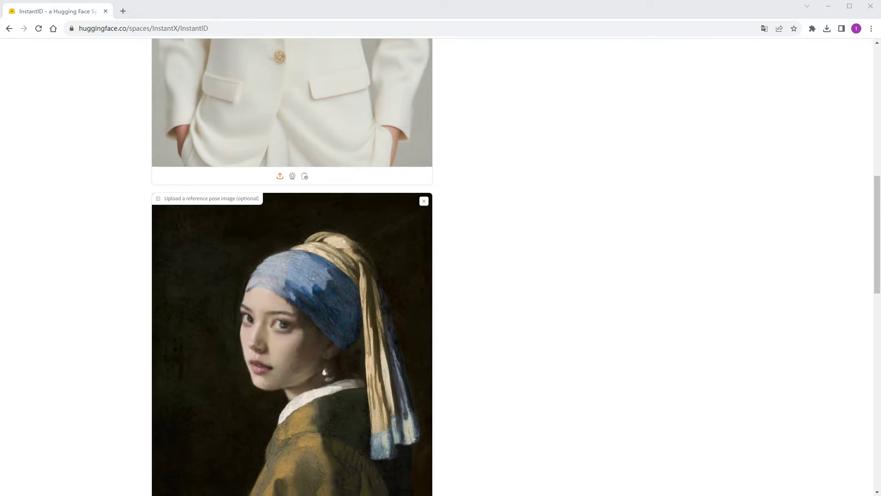
scroll(513, 332, "down", 7)
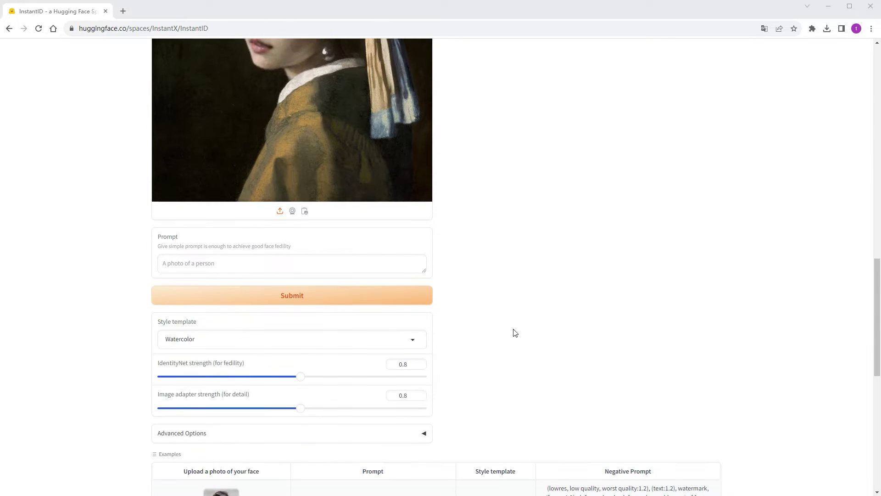
Enter the prompt 'a girl' and keep Watercolor as the style template.
left_click(183, 264)
type("a girl")
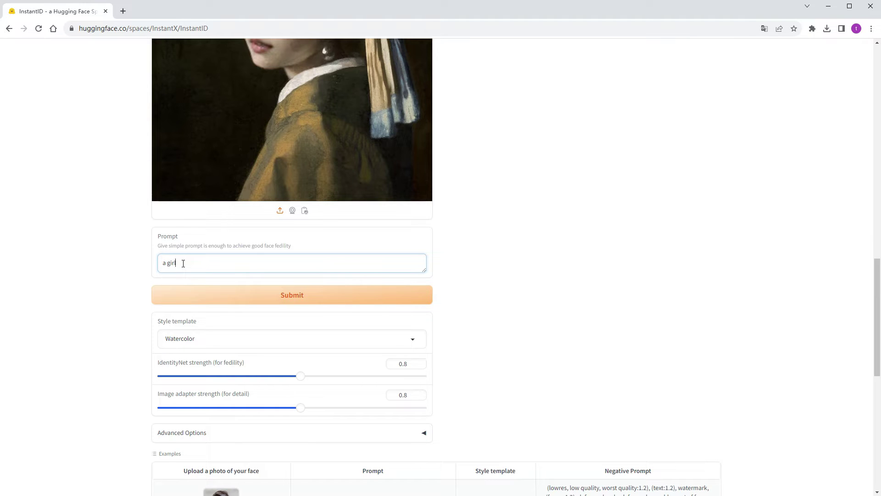
left_click(413, 342)
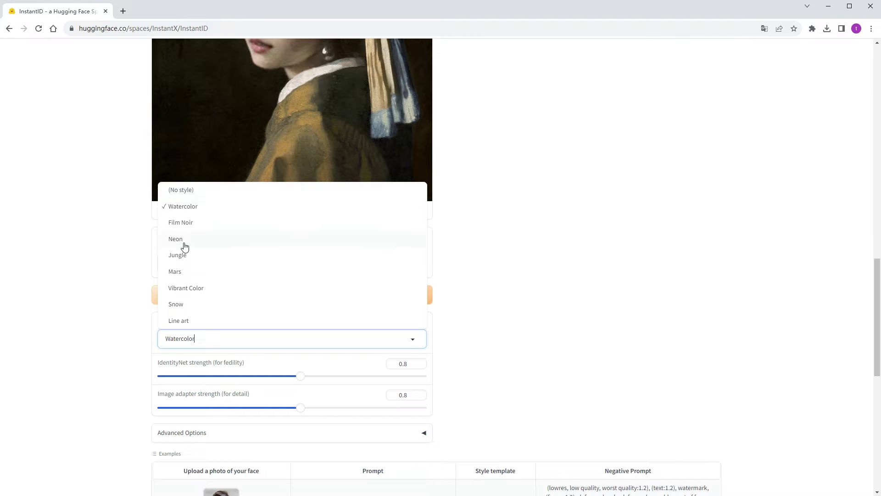
left_click(190, 208)
Expand Advanced Options, enlarge the Negative Prompt box, and submit the generation.
scroll(411, 298, "down", 2)
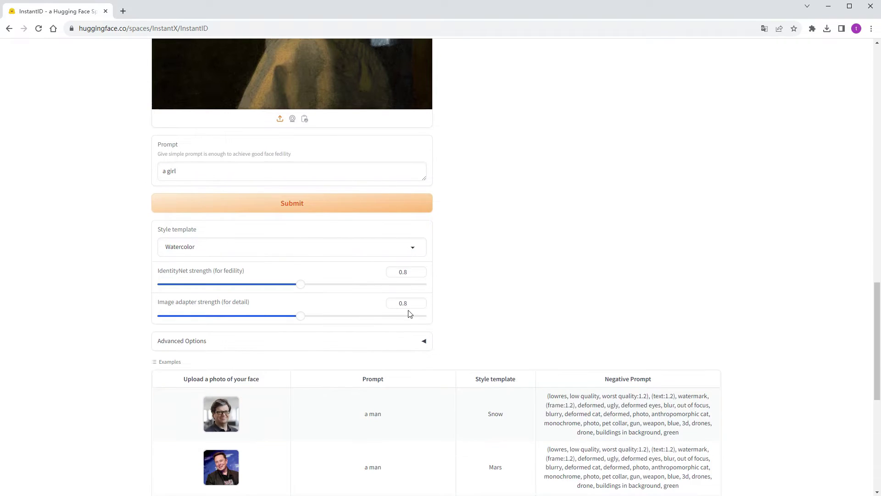
scroll(541, 339, "down", 1)
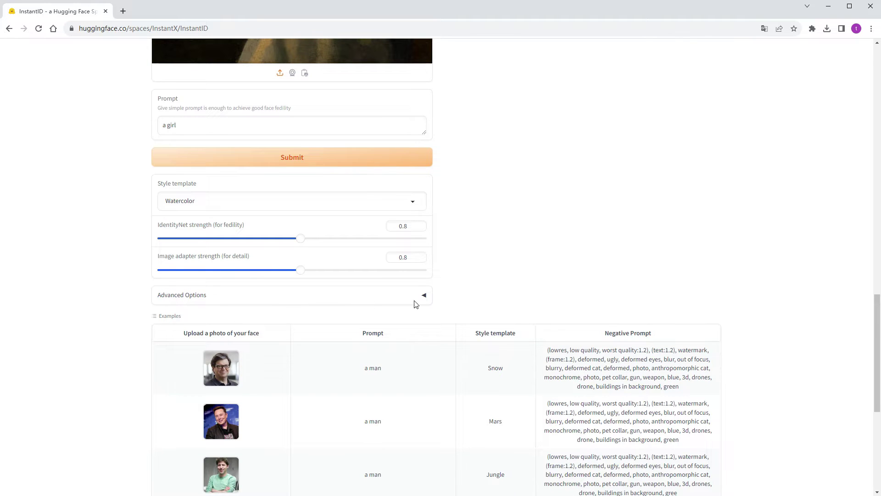
left_click(424, 296)
scroll(413, 312, "down", 1)
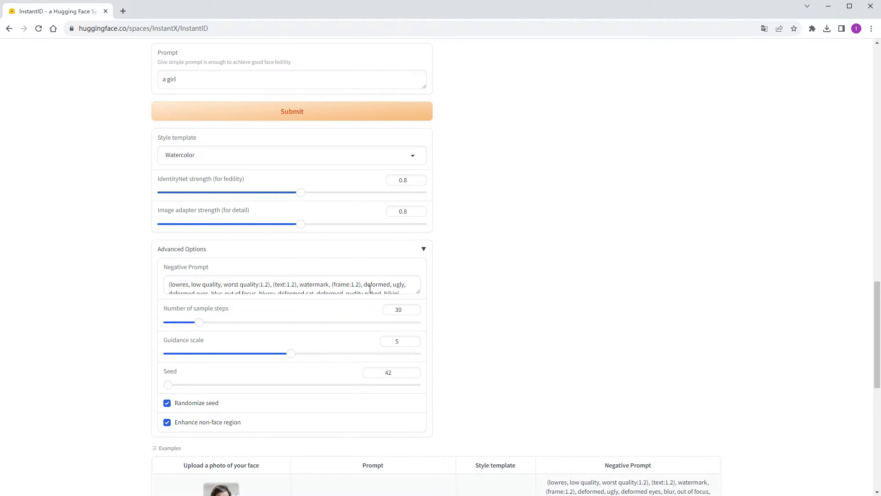
left_click_drag(417, 294, 419, 324)
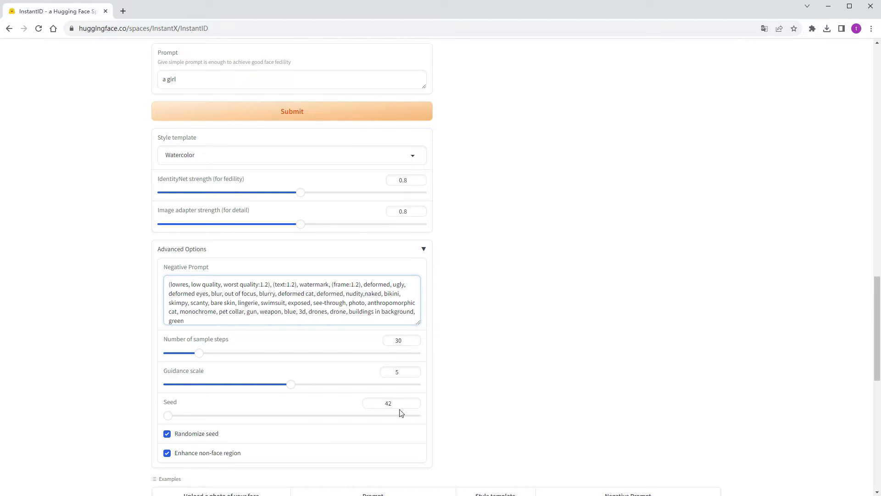
scroll(537, 410, "down", 1)
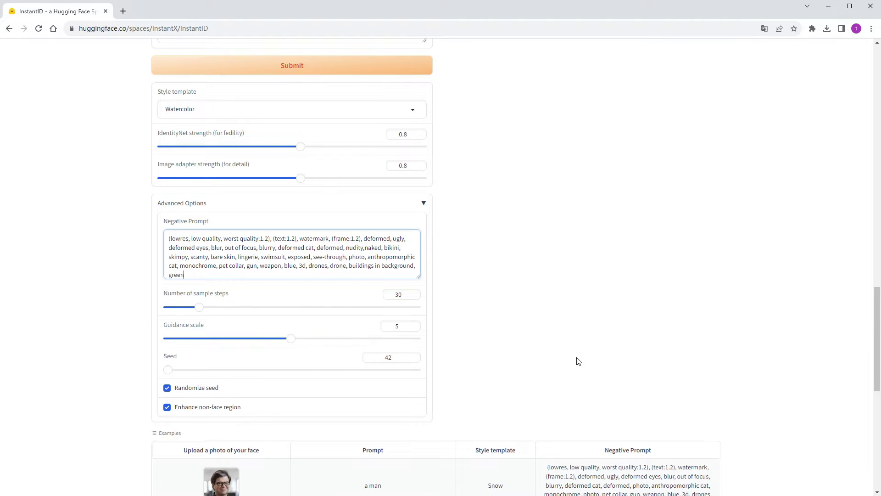
scroll(577, 360, "up", 4)
scroll(577, 360, "up", 2)
left_click(389, 348)
Scroll to view the generated watercolor girl portrait with flowers in her hair.
scroll(649, 364, "up", 15)
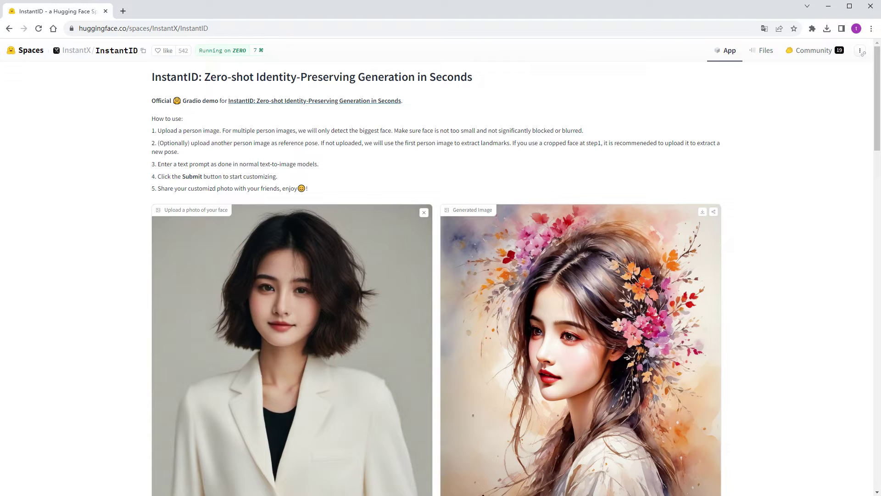
scroll(832, 394, "down", 4)
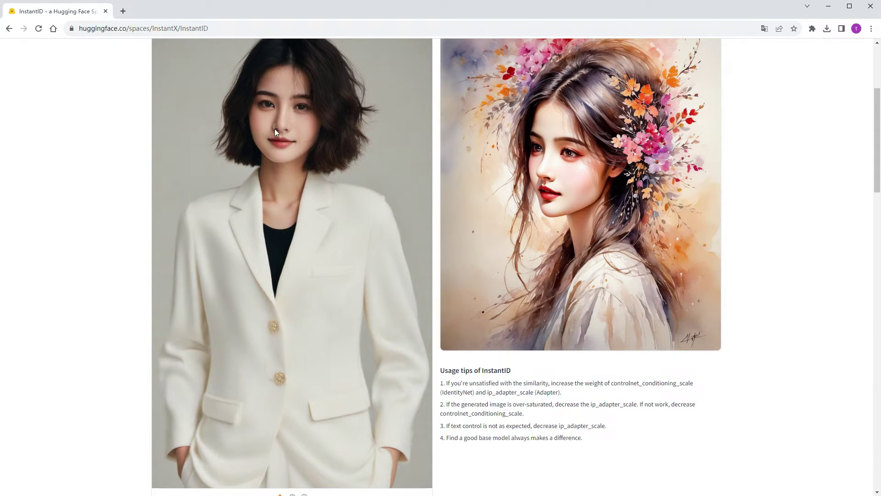
scroll(689, 371, "down", 8)
scroll(725, 335, "up", 10)
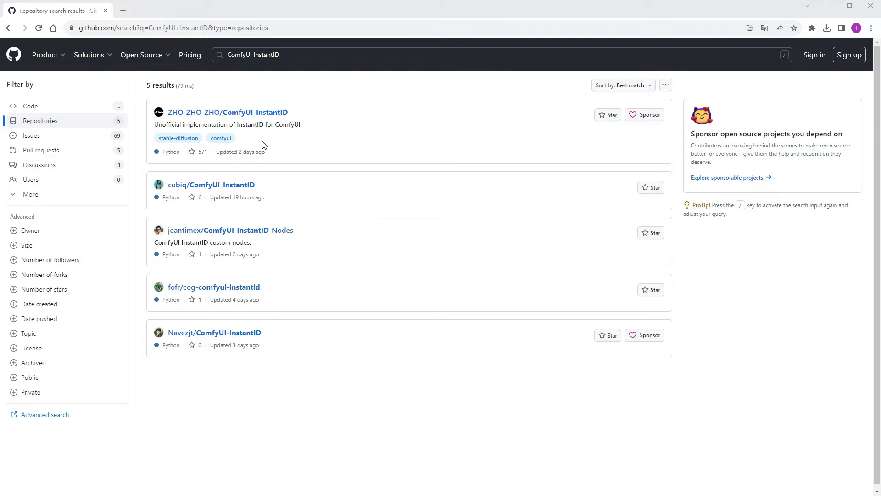
Open the ZHO-ZHO-ZHO/ComfyUI-InstantID repository from the search results.
left_click(271, 114)
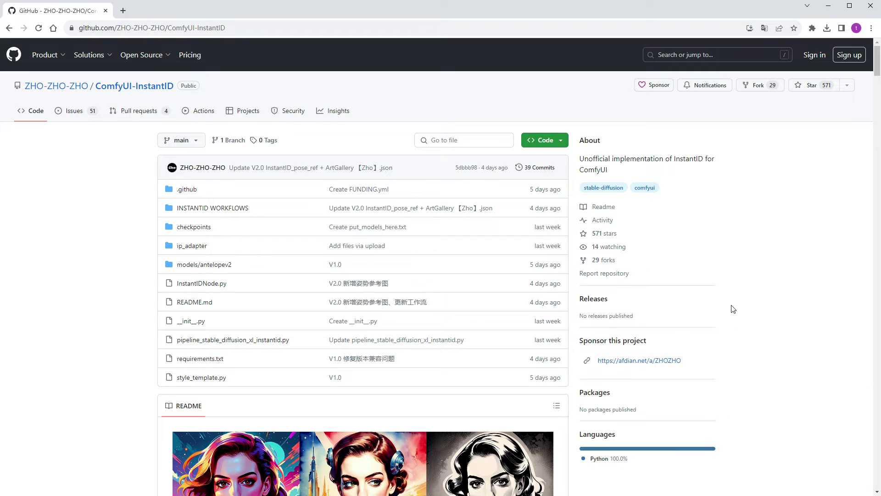
Scroll to Install and highlight the ComfyUI Manager recommendation and the On the Way note.
scroll(732, 308, "down", 6)
scroll(612, 352, "down", 20)
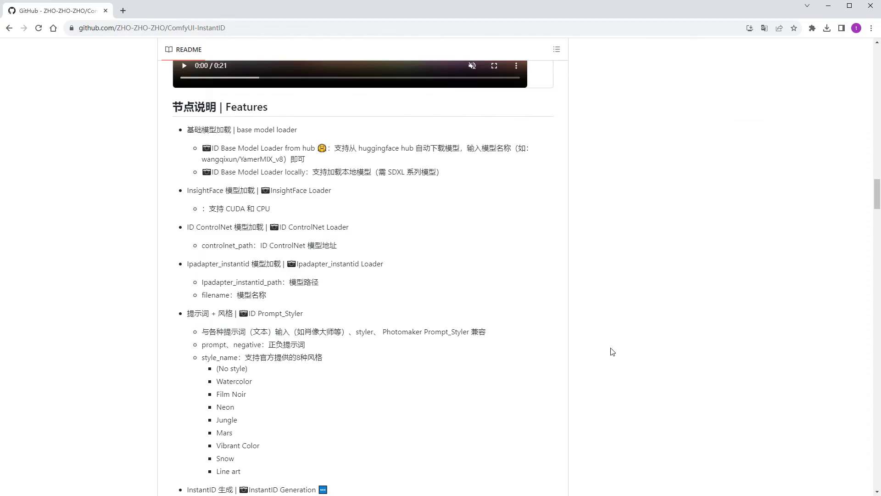
scroll(611, 351, "down", 15)
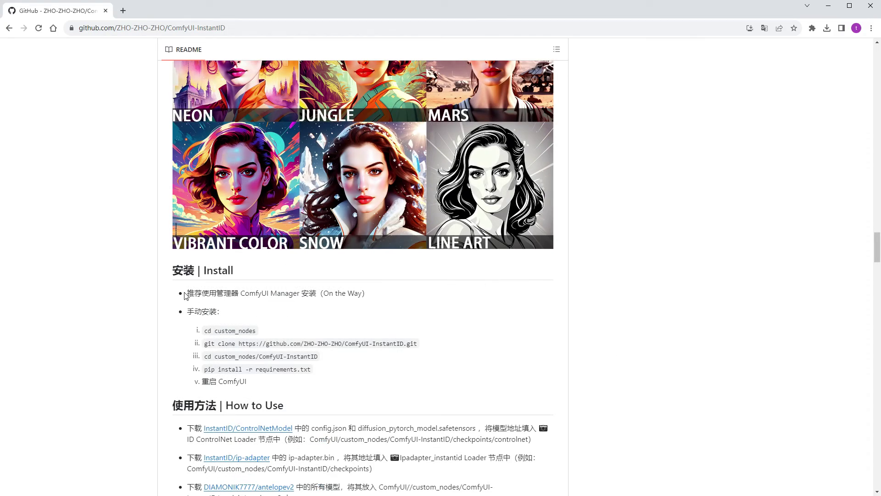
left_click_drag(188, 294, 374, 293)
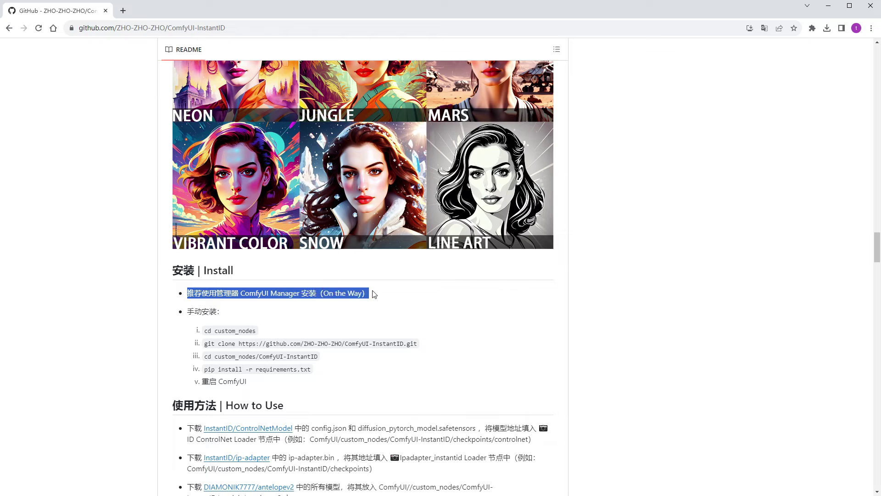
left_click(320, 293)
left_click_drag(320, 293, 381, 297)
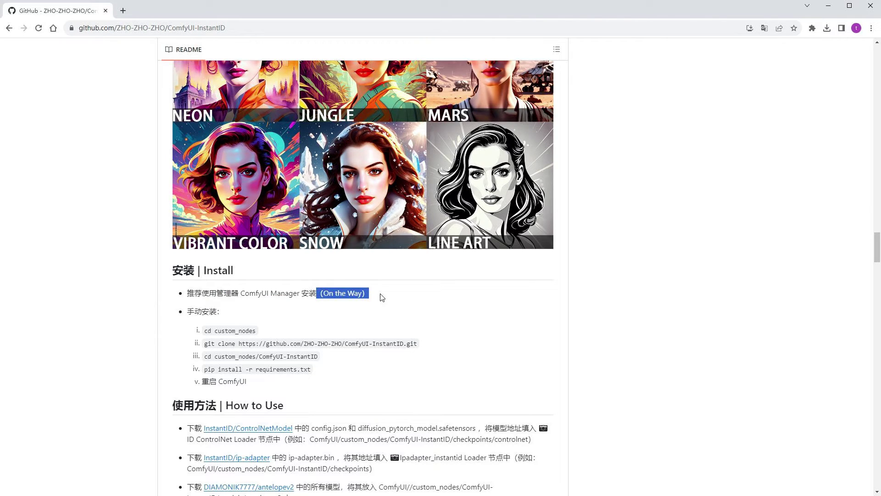
left_click(425, 300)
Highlight the manual install steps in the README, then clear the highlight.
left_click_drag(189, 308, 286, 379)
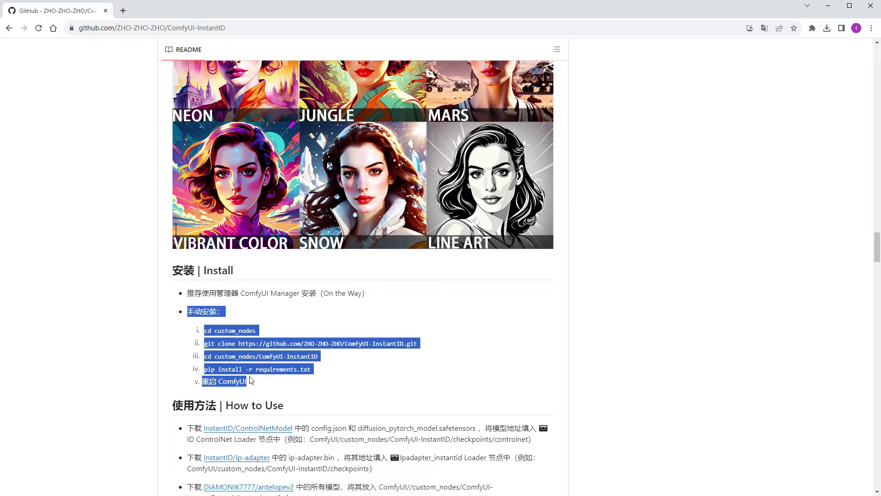
left_click(295, 385)
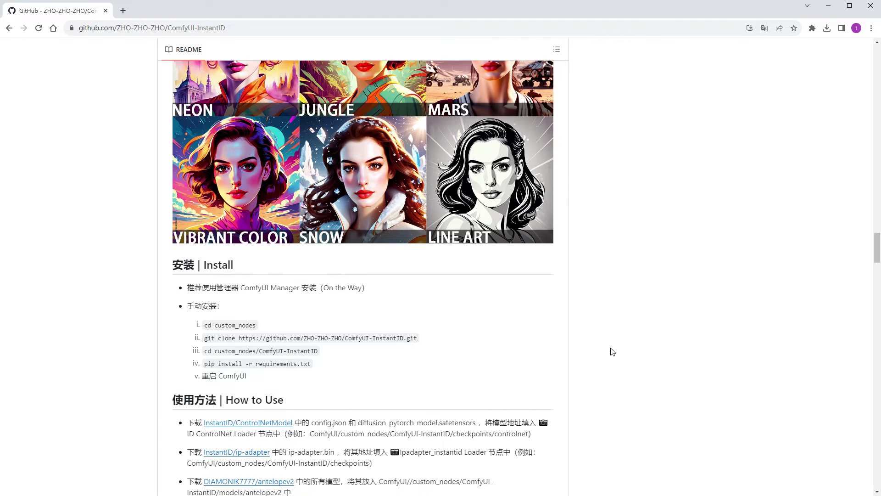
scroll(612, 352, "down", 4)
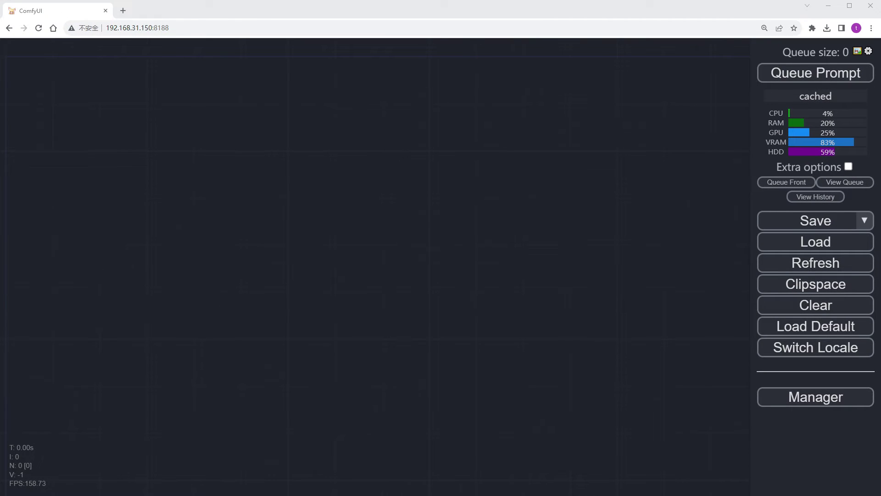
Drop the InstantID workflow .json file onto the ComfyUI canvas and zoom in.
left_click_drag(429, 335, 360, 242)
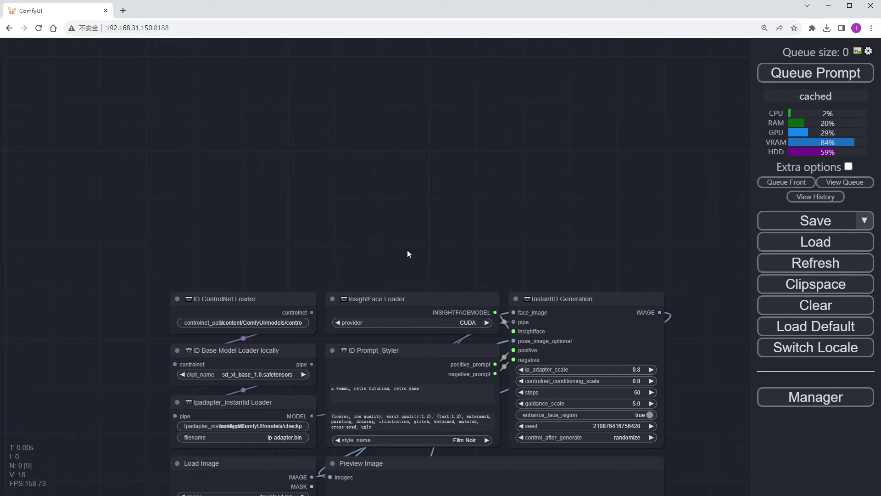
scroll(321, 117, "up", 4)
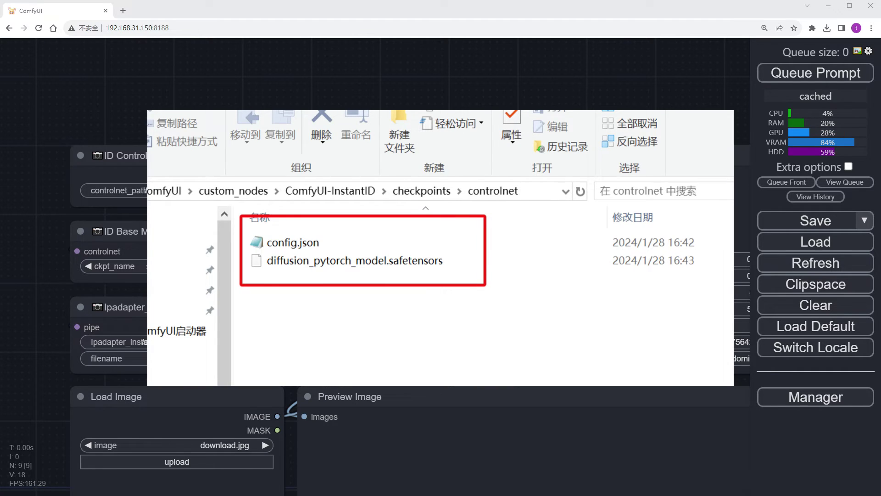
Paste the local ComfyUI-InstantID folder path into controlnet_path.
left_click(221, 189)
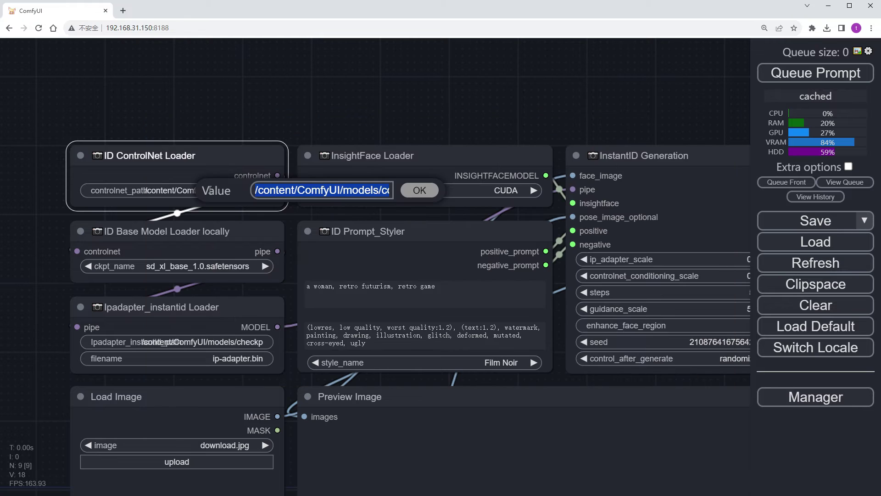
key("ctrl+v")
left_click(415, 192)
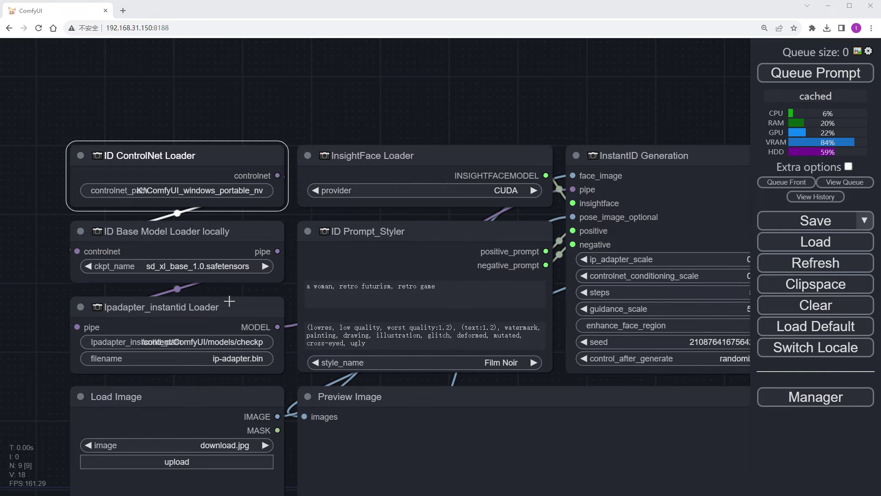
Set the base model ckpt_name to sdxlUnstableDiffusers_v8HeavensWrathVAE.safetensors.
left_click(232, 266)
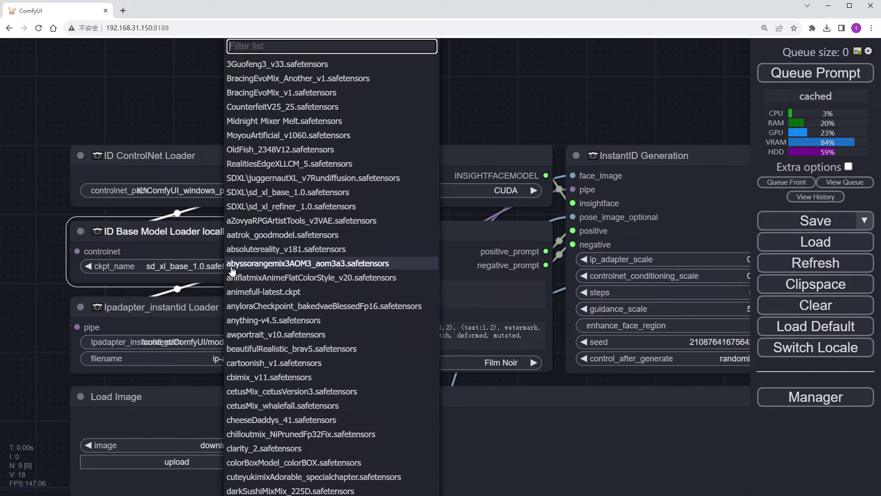
type("xl")
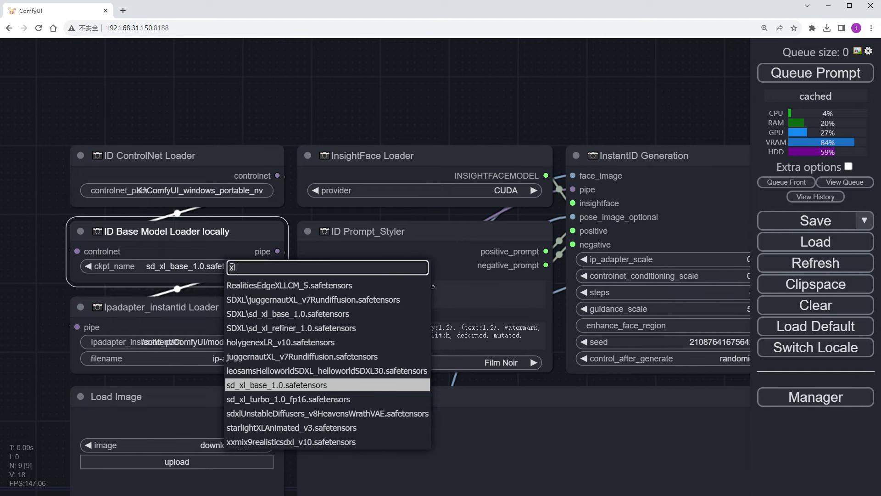
left_click(379, 414)
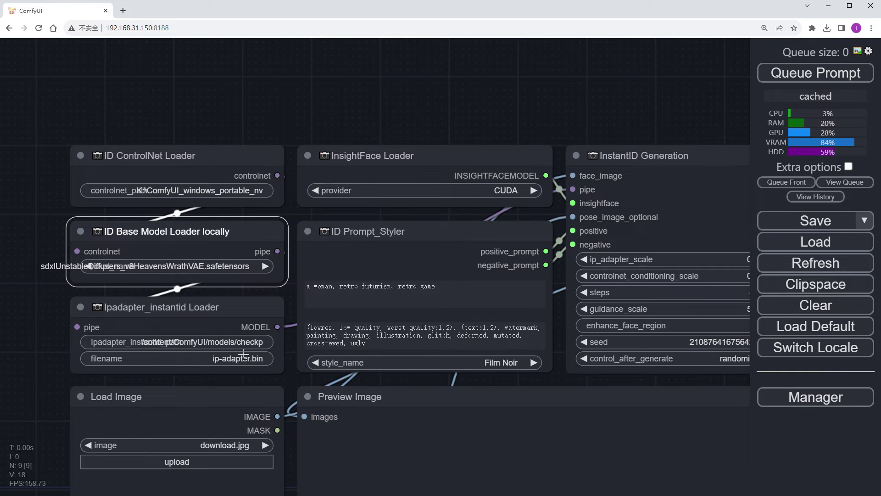
Point the IP-adapter path to the local ComfyUI-InstantID checkpoints folder.
left_click(271, 349)
key("ctrl+v")
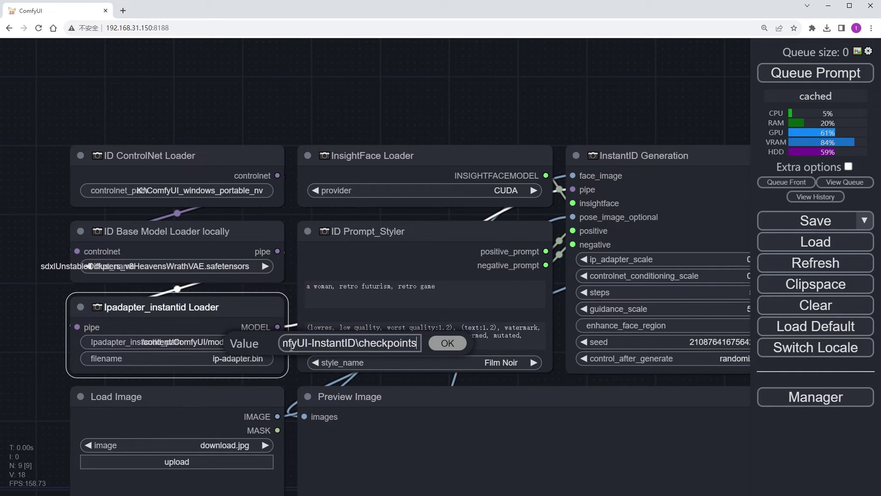
left_click(454, 344)
scroll(287, 382, "down", 3)
scroll(118, 289, "up", 1)
left_click_drag(118, 289, 124, 211)
left_click_drag(138, 264, 132, 360)
scroll(120, 239, "up", 5)
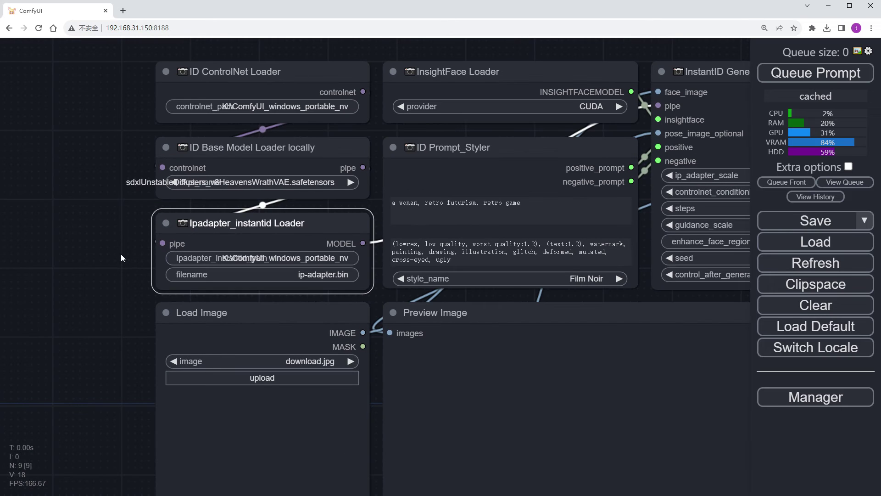
left_click_drag(120, 254, 93, 171)
scroll(91, 277, "down", 4)
left_click(209, 185)
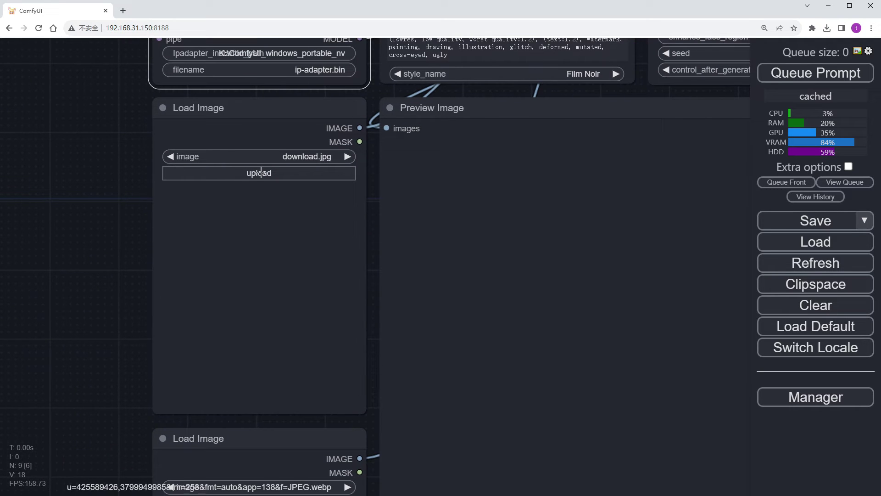
key("ctrl+v")
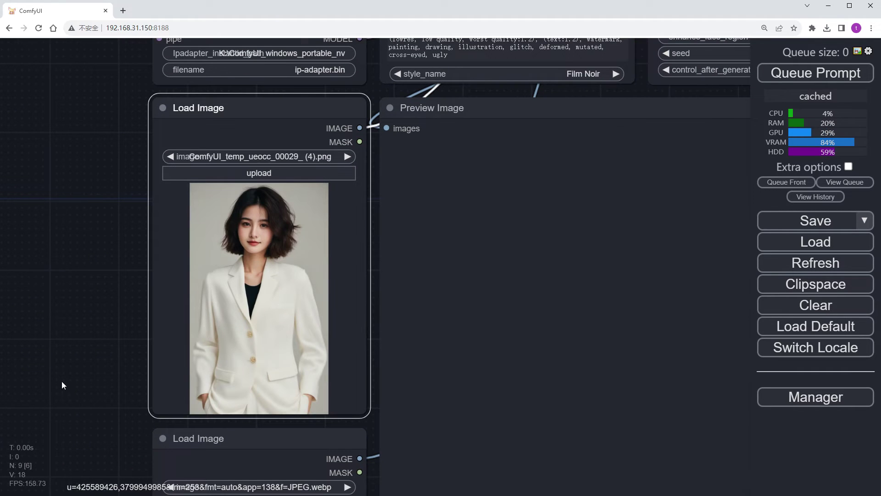
scroll(240, 242, "down", 3)
scroll(185, 232, "down", 2)
mouse_move(173, 430)
left_mouse_down()
mouse_move(197, 425)
mouse_move(177, 425)
left_mouse_up()
left_click_drag(455, 114, 449, 163)
left_click_drag(156, 360, 106, 265)
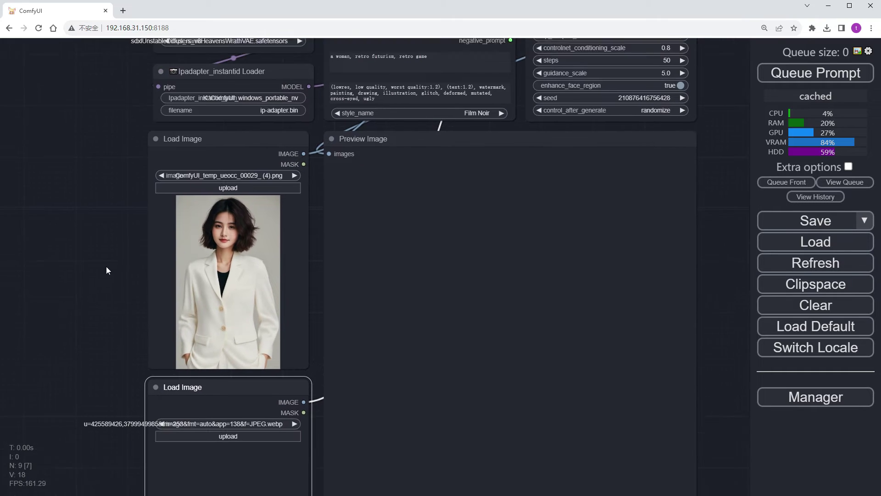
left_click_drag(76, 362, 86, 409)
left_click_drag(698, 232, 689, 332)
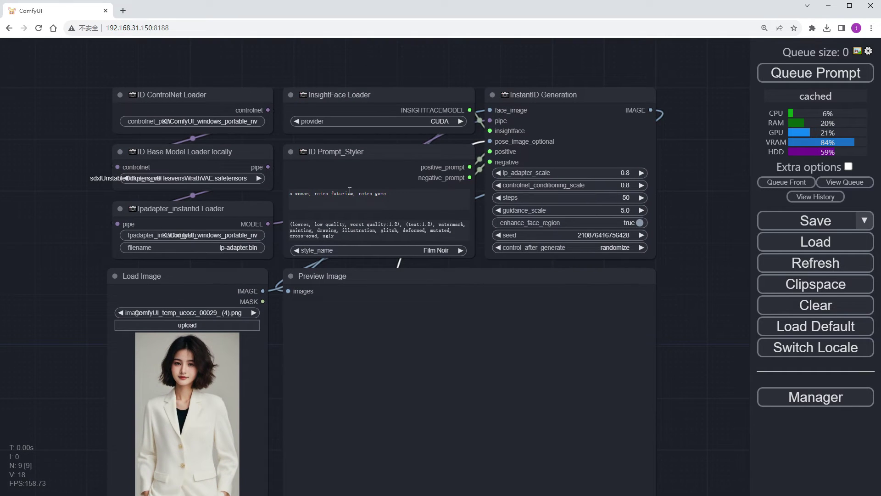
scroll(344, 211, "up", 4)
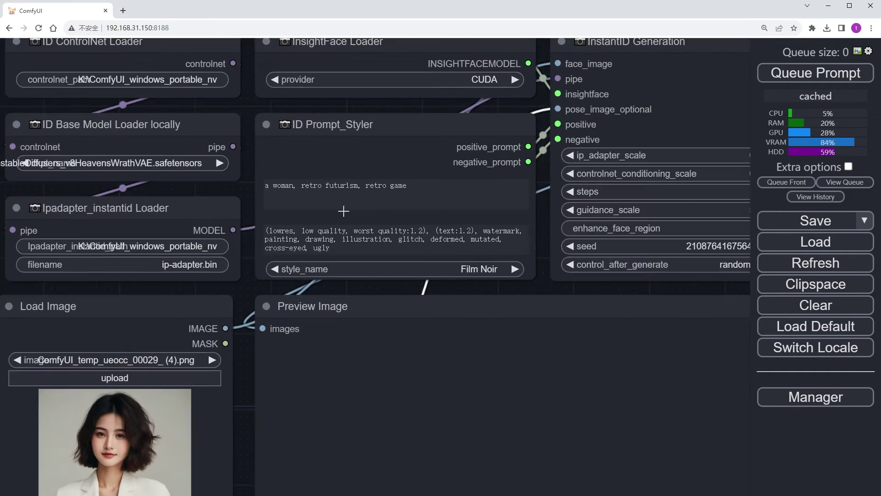
Replace the positive prompt with 'a girl' and paste in a new negative prompt.
left_click(332, 187)
key("ctrl+a")
type("a gil")
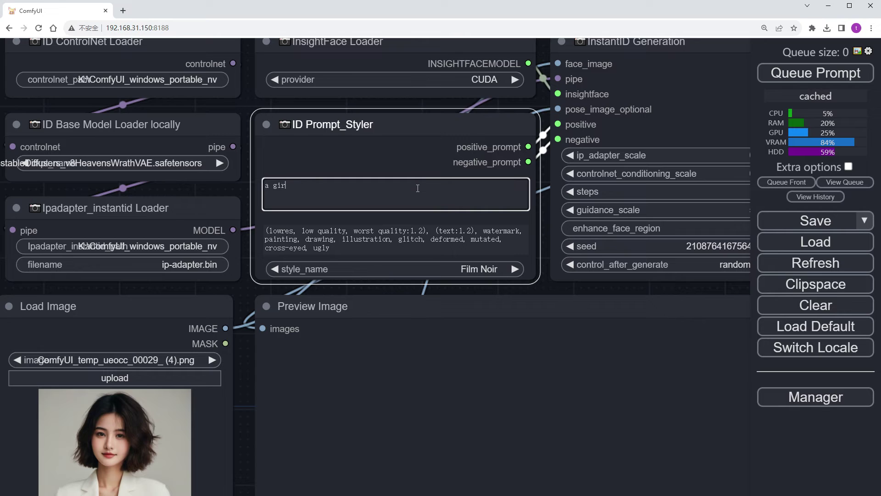
left_click(358, 243)
key("ctrl+a")
key("ctrl+v")
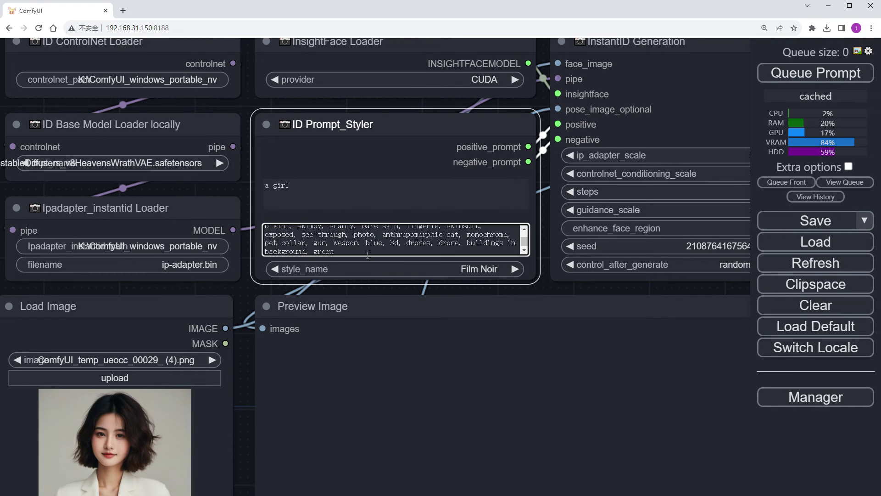
Choose the Watercolor prompt style and lower InstantID Generation steps from 50 to 30.
left_click(472, 270)
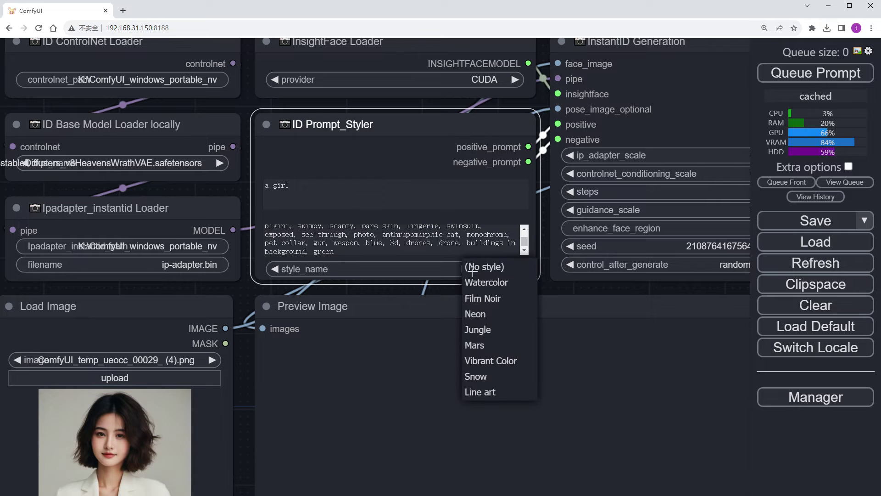
left_click(502, 283)
scroll(539, 290, "down", 10)
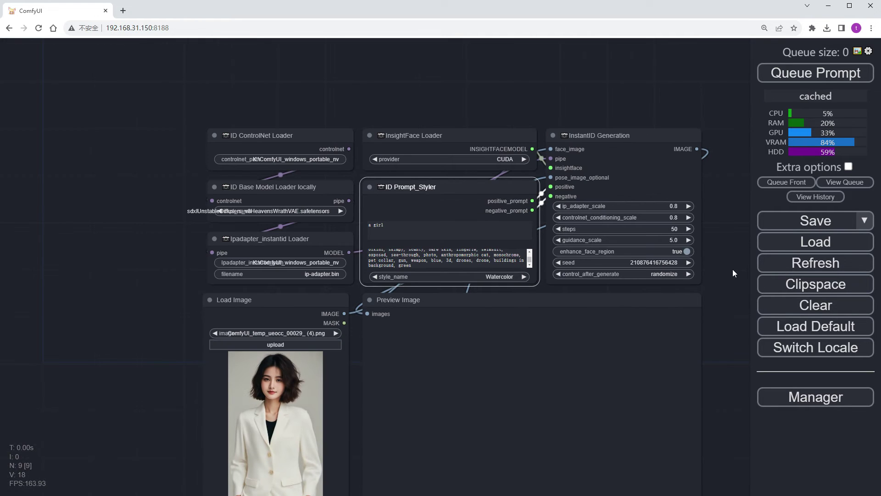
scroll(599, 286, "up", 9)
scroll(594, 280, "up", 3)
left_click_drag(590, 286, 677, 297)
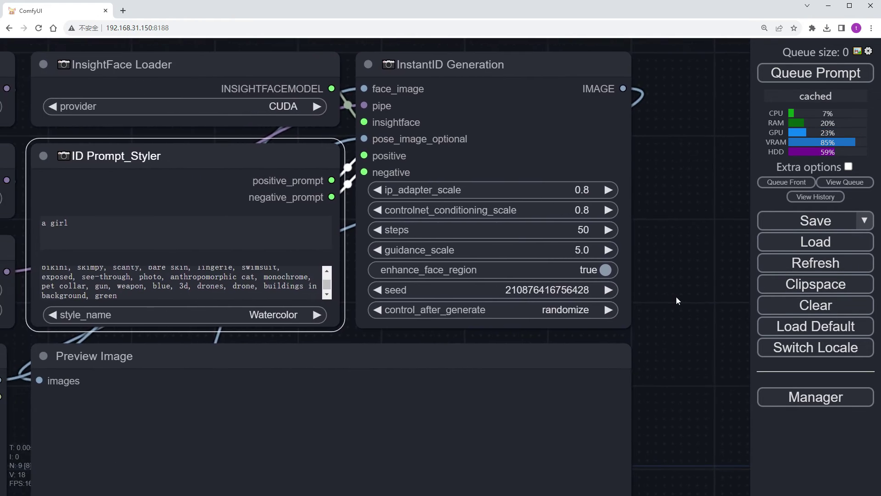
left_click(550, 230)
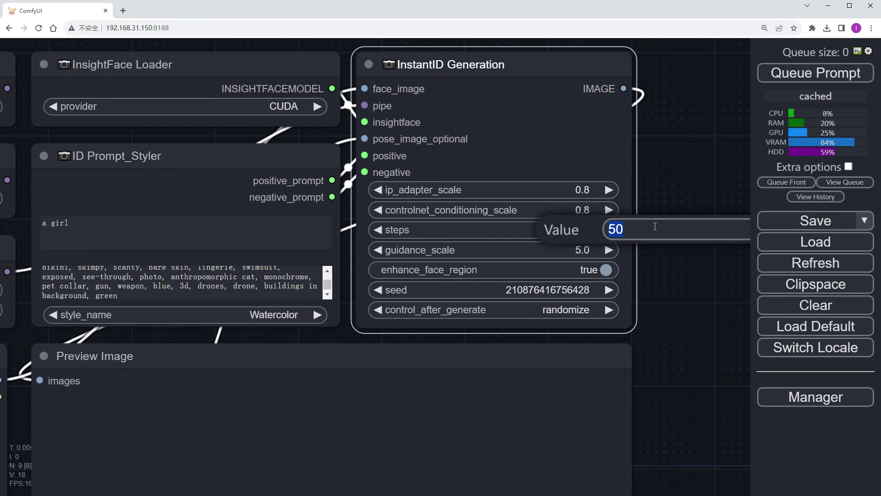
key("Return")
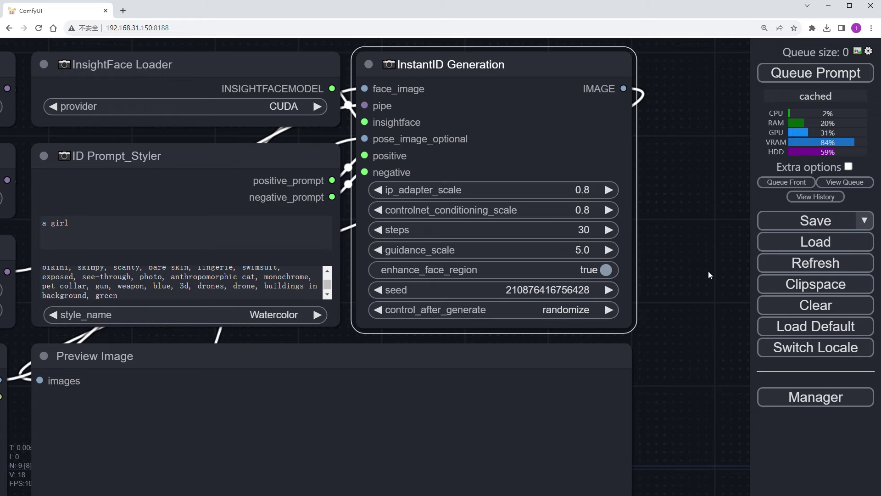
Queue the workflow and view the generated watercolor portrait of a long-haired girl.
left_click(832, 75)
scroll(654, 292, "down", 5)
scroll(632, 231, "up", 3)
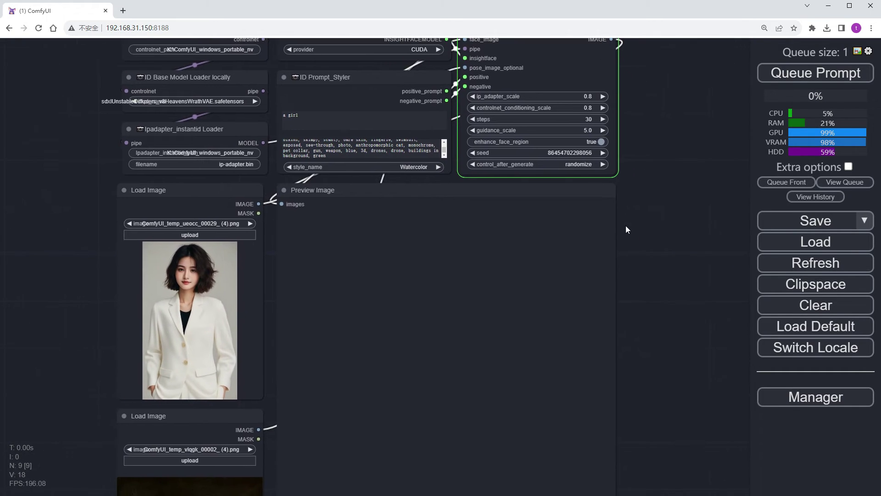
left_click_drag(676, 331, 673, 286)
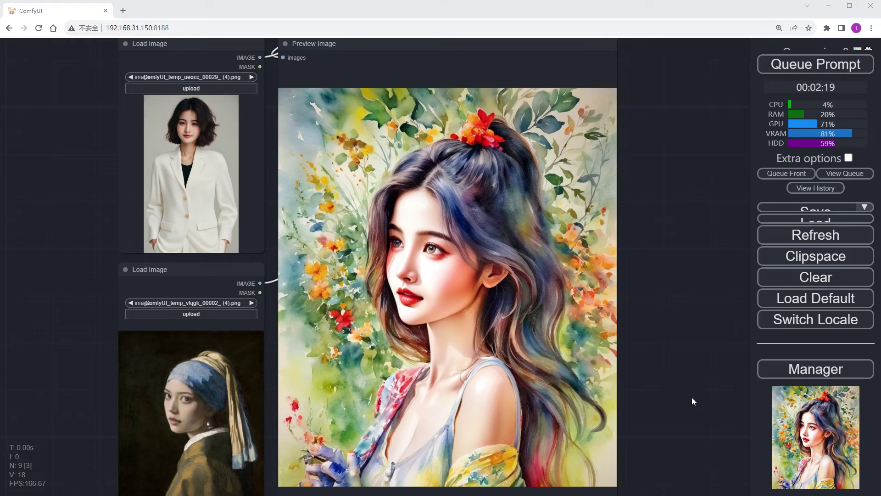
mouse_move(693, 398)
left_mouse_down()
mouse_move(696, 361)
mouse_move(696, 390)
left_mouse_up()
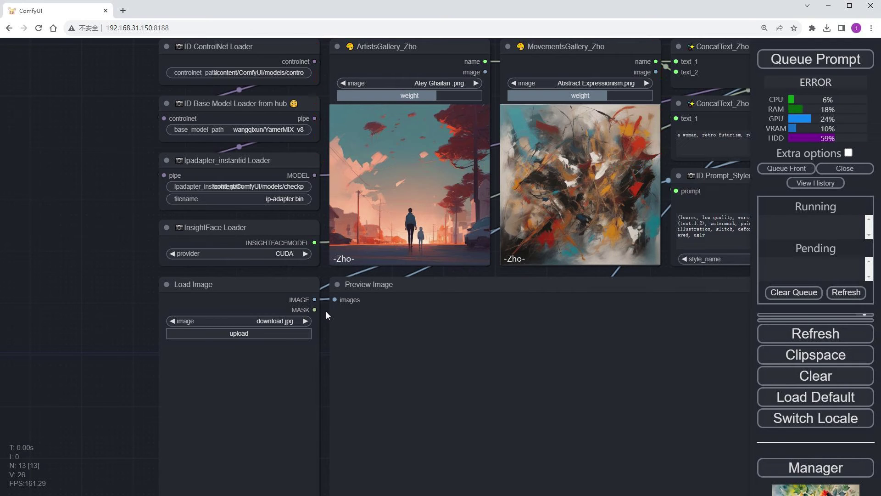
Set the gallery workflow's controlnet_path to the local K: drive ComfyUI_windows_portable path.
left_click_drag(98, 225, 100, 305)
scroll(96, 199, "up", 6)
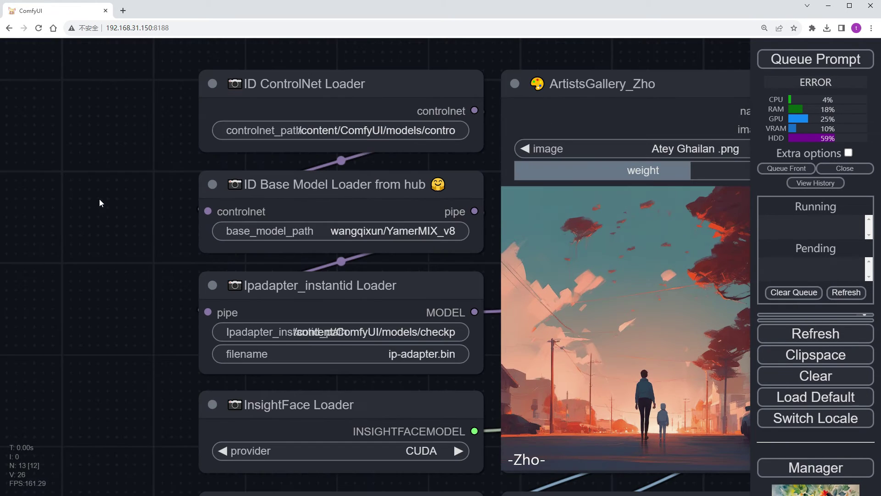
left_click(378, 137)
key("ctrl+v")
key("Return")
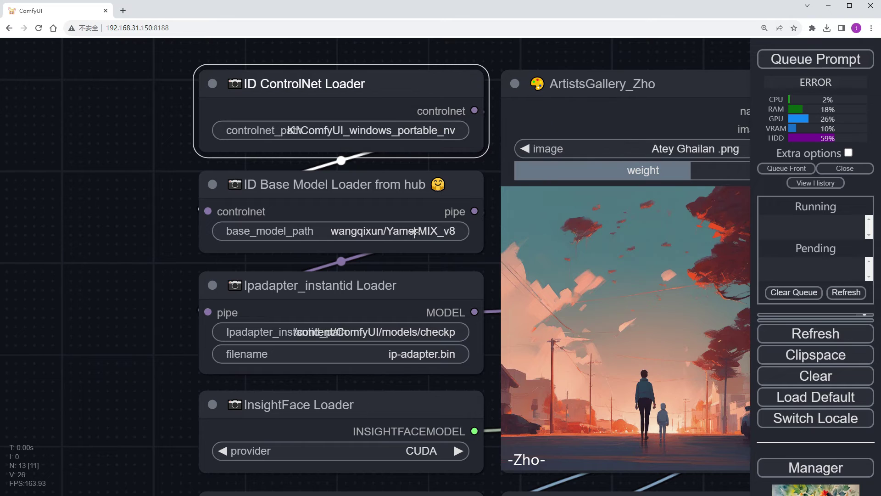
Paste the local checkpoints path into the IP-adapter path field.
left_click(365, 197)
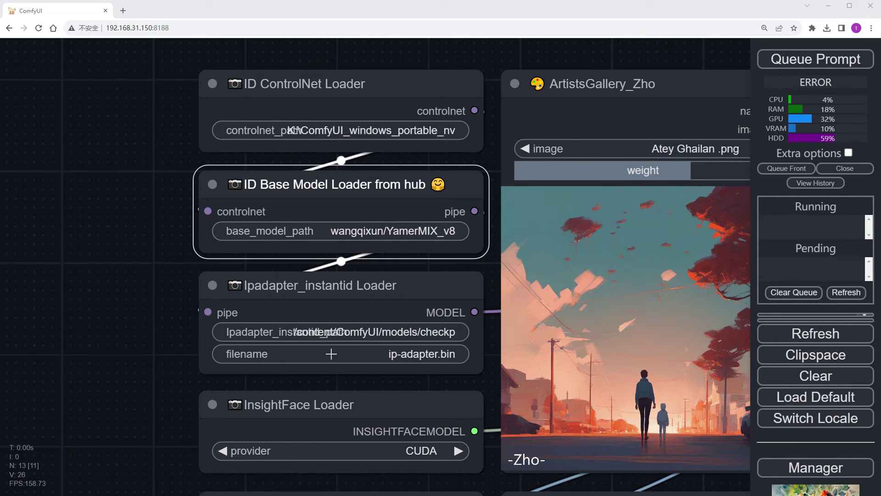
left_click(339, 332)
key("ctrl+v")
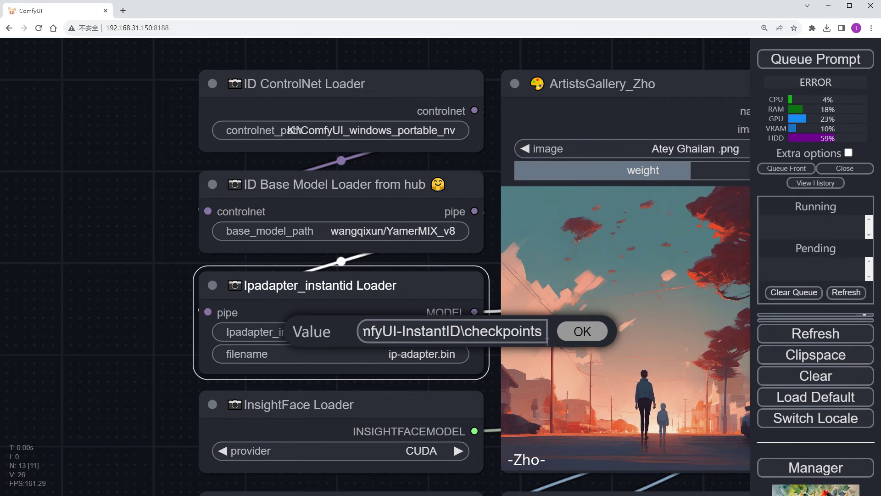
Confirm the local IP-adapter path and bring the InstantID Generation node into view.
key("Return")
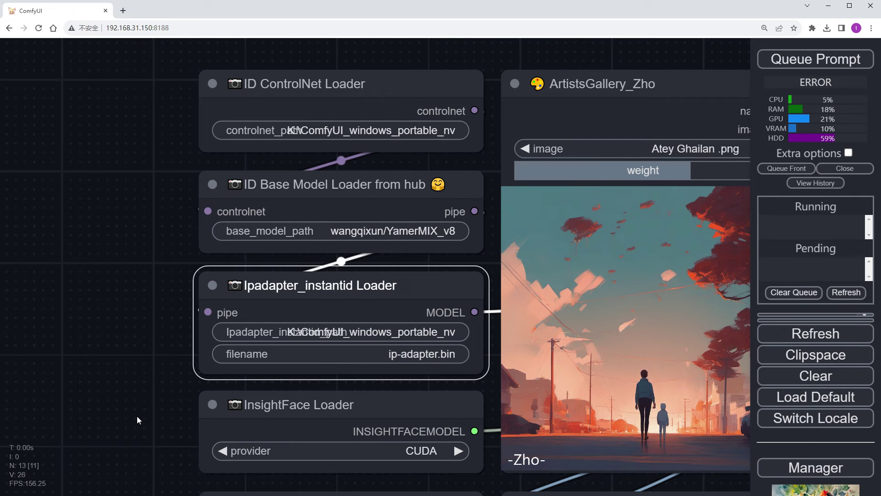
left_click_drag(137, 416, 107, 312)
scroll(100, 287, "down", 8)
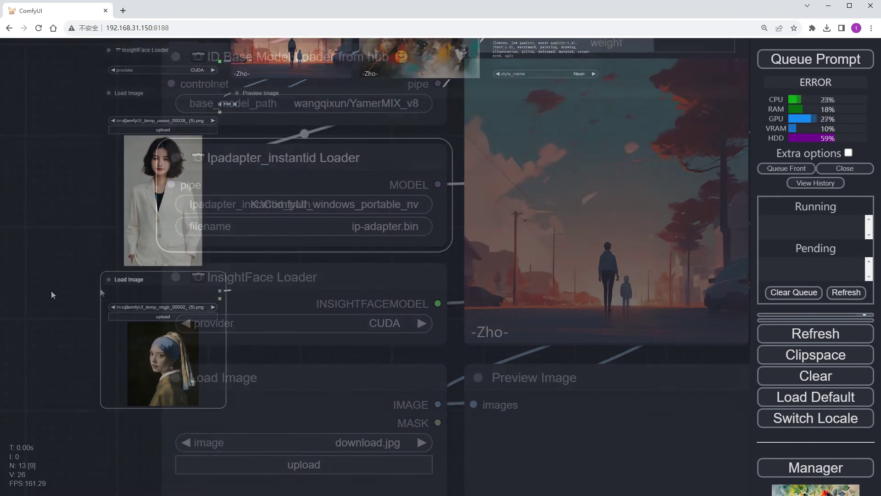
left_click_drag(72, 232, 38, 457)
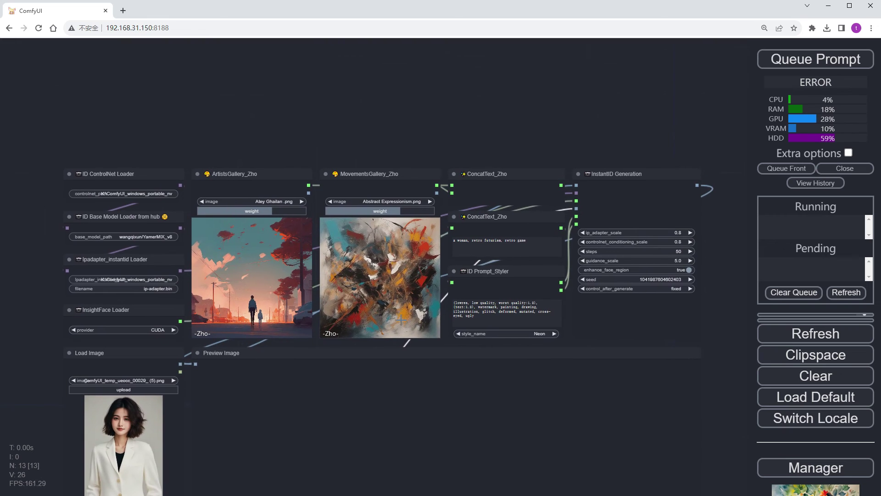
scroll(335, 209, "up", 7)
scroll(329, 230, "down", 1)
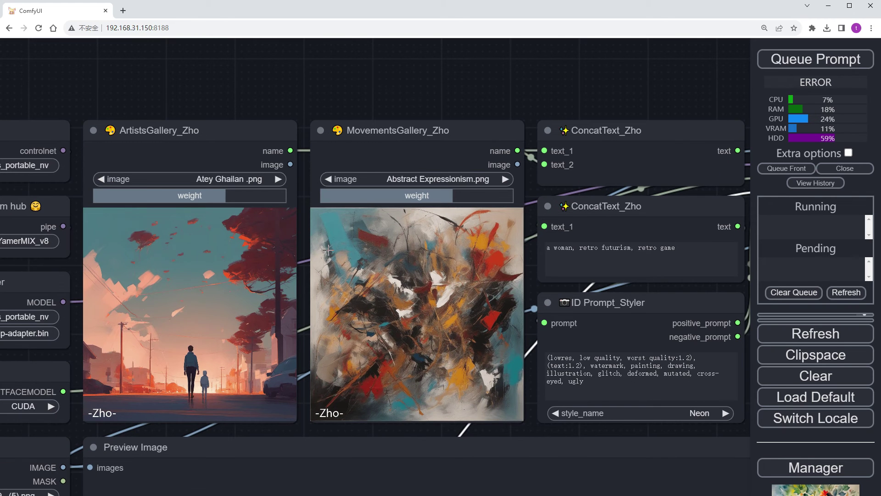
left_click_drag(555, 85, 363, 56)
scroll(491, 216, "up", 1)
Set the ConcatText prompt to 'a girl' and the style to Watercolor.
left_click(491, 217)
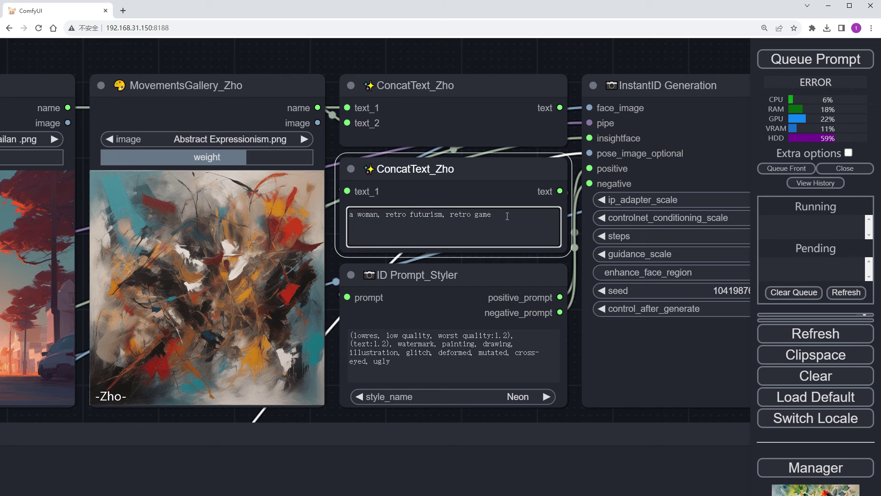
key("ctrl+a")
type("a girl")
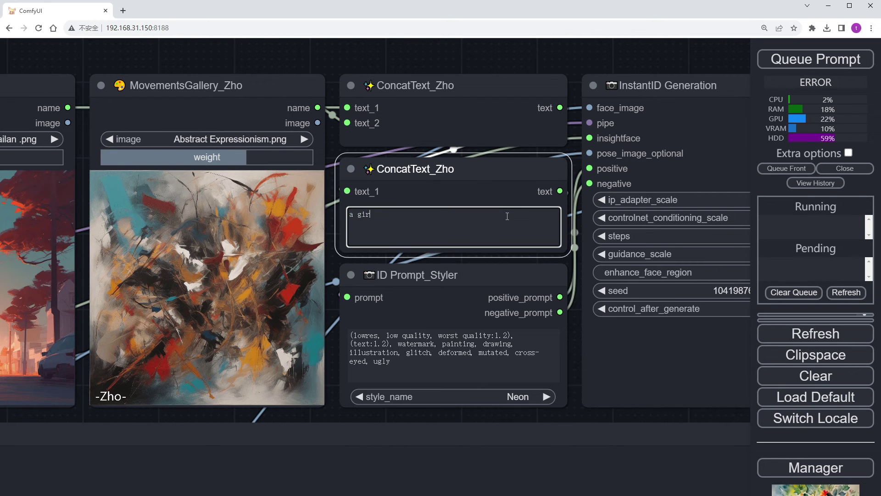
left_click_drag(577, 409, 577, 410)
left_click(517, 397)
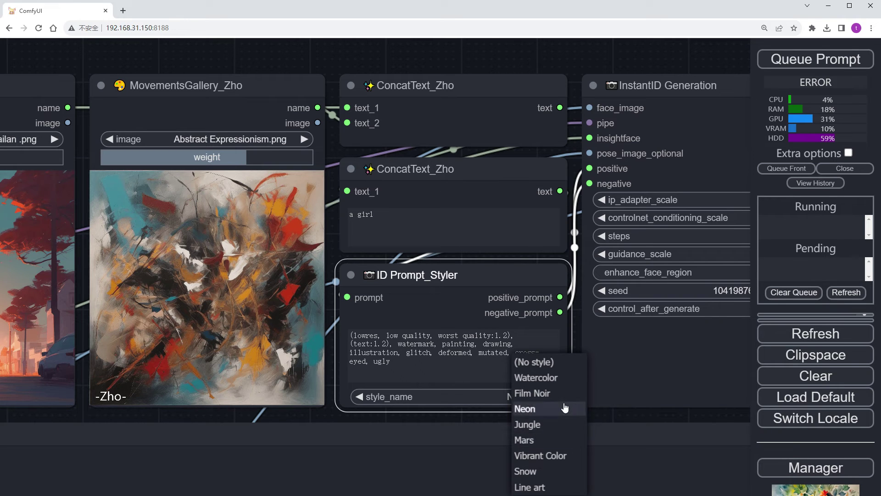
left_click(558, 377)
Set the generation steps to 30.
left_click_drag(698, 56, 546, 51)
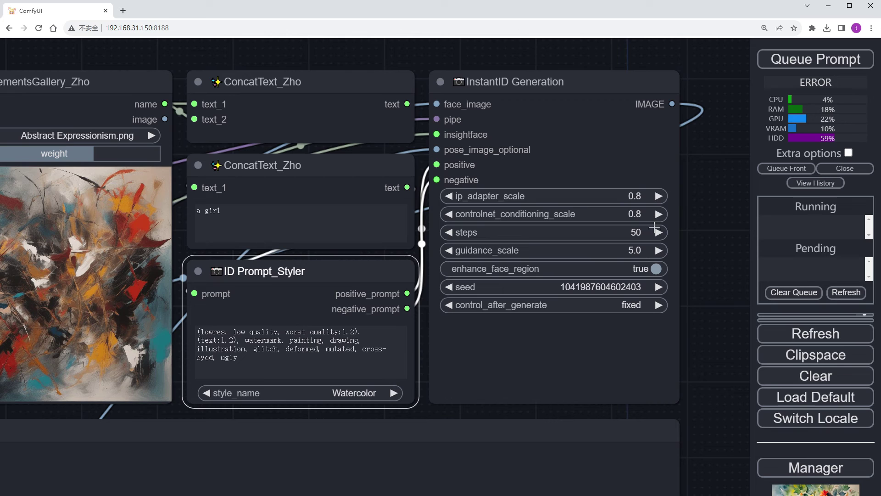
left_click(634, 233)
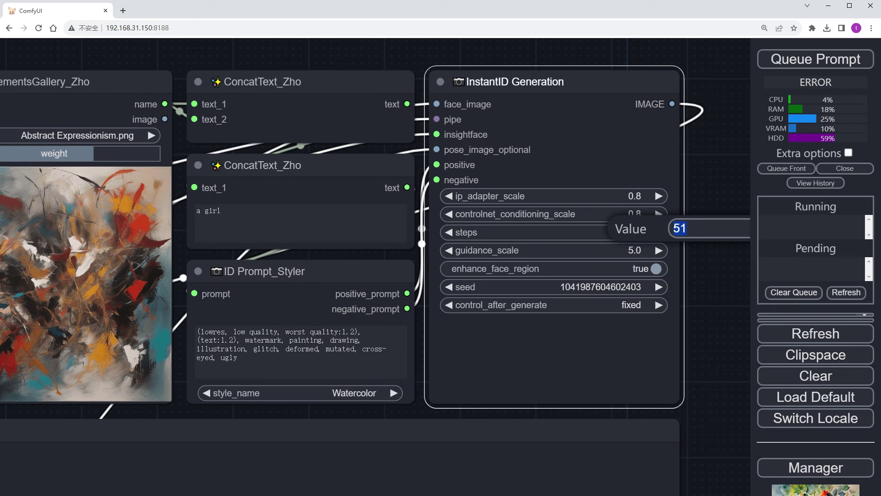
type("30")
key("Return")
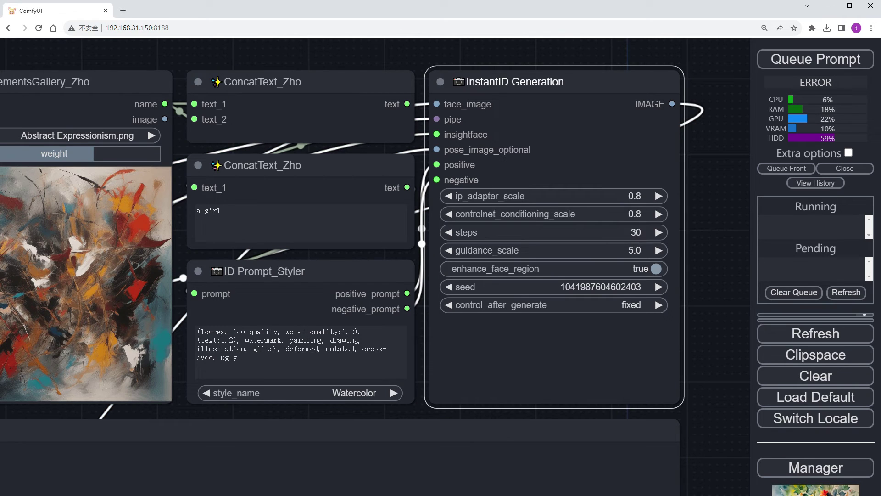
left_click(834, 60)
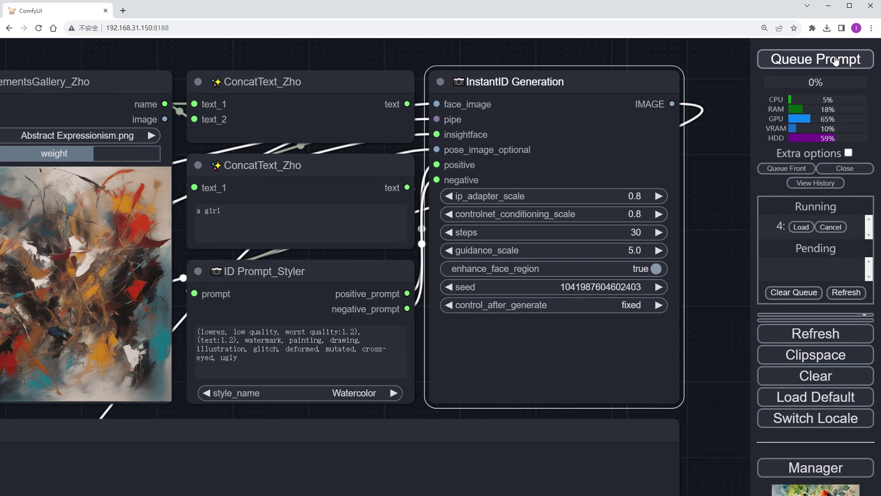
scroll(712, 260, "down", 5)
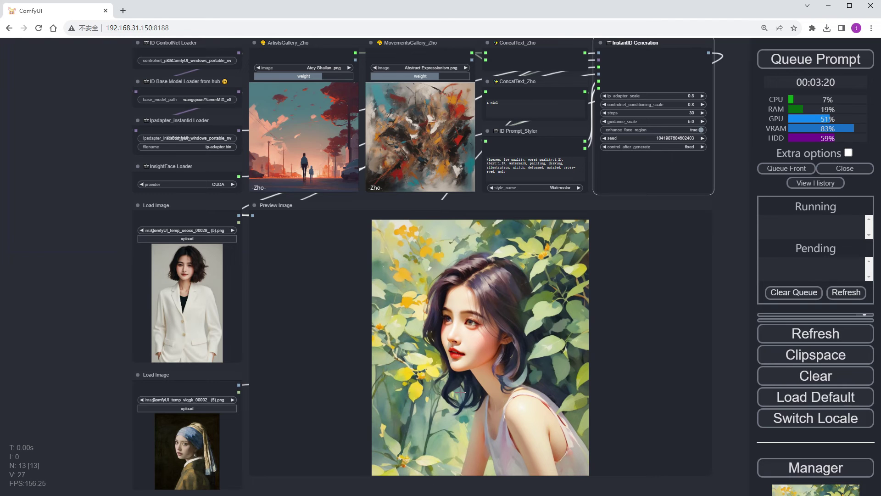
scroll(460, 392, "up", 3)
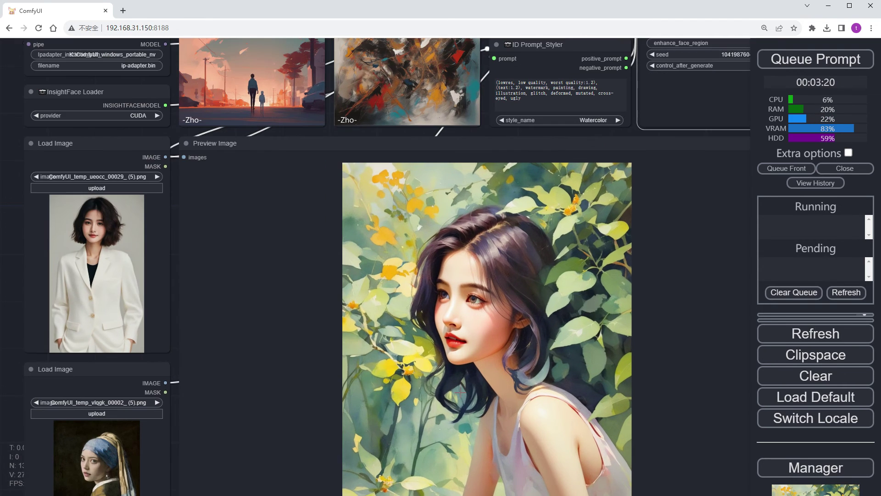
scroll(445, 327, "down", 1)
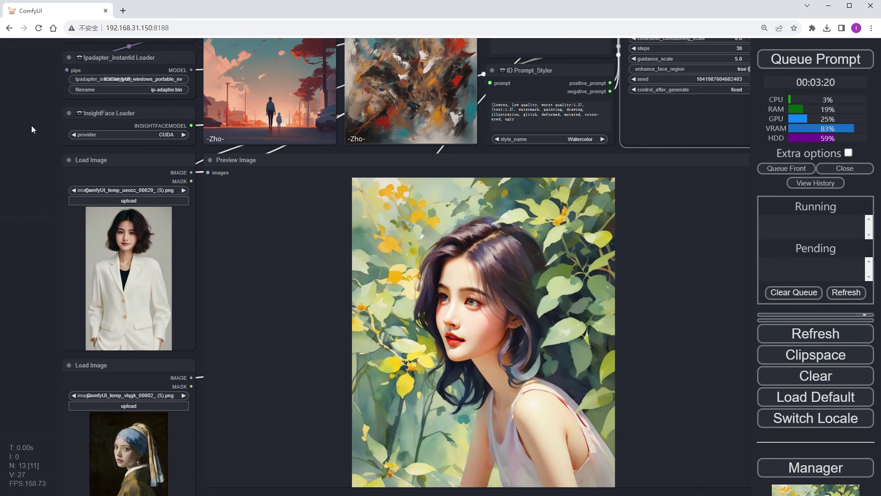
left_click_drag(31, 126, 3, 281)
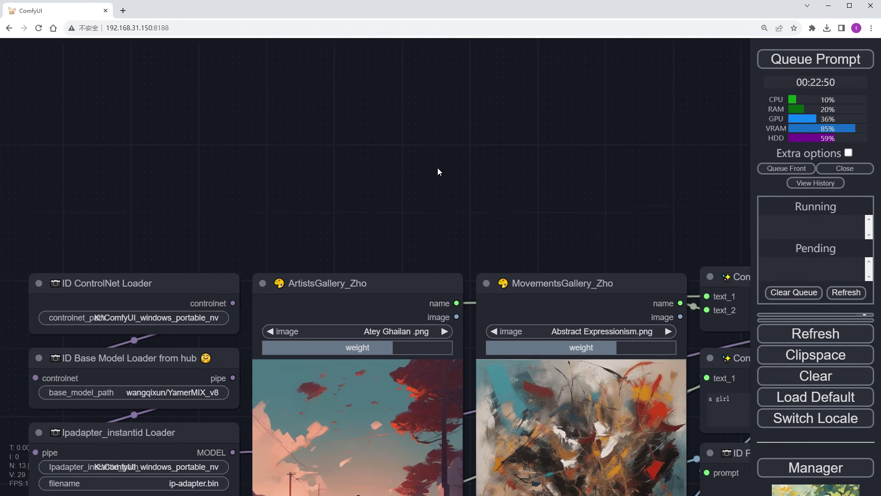
Set ArtistsGallery_Zho to Anna and Elena Balbusso.png.
left_click_drag(437, 167, 428, 249)
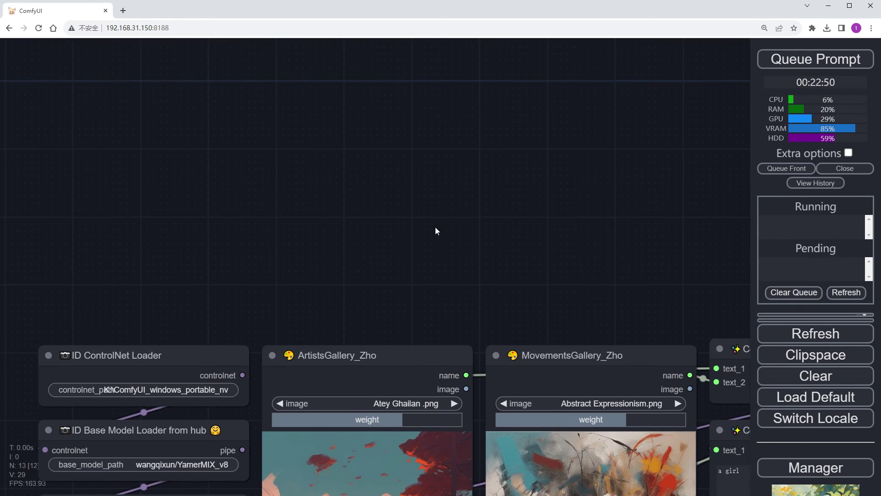
left_click(421, 404)
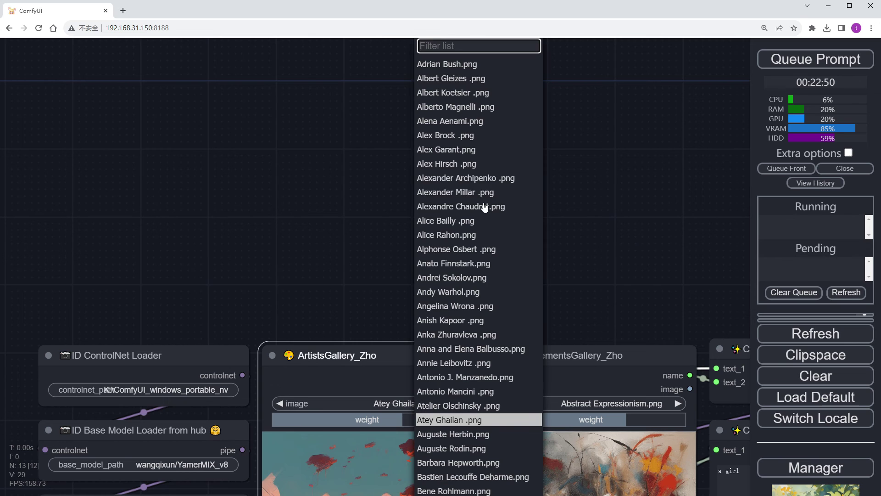
left_click(477, 348)
Set MovementsGallery_Zho to Arte Povera, then step through to Bauhaus.png.
left_click_drag(606, 235, 575, 43)
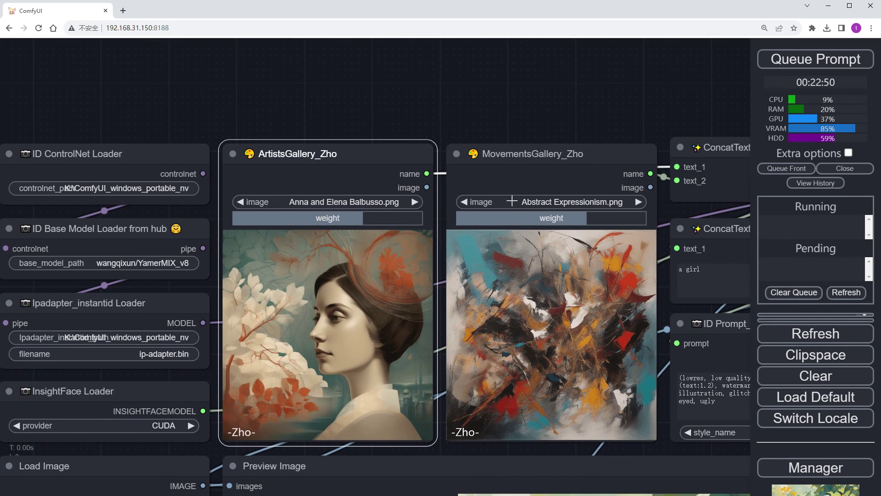
left_click(547, 202)
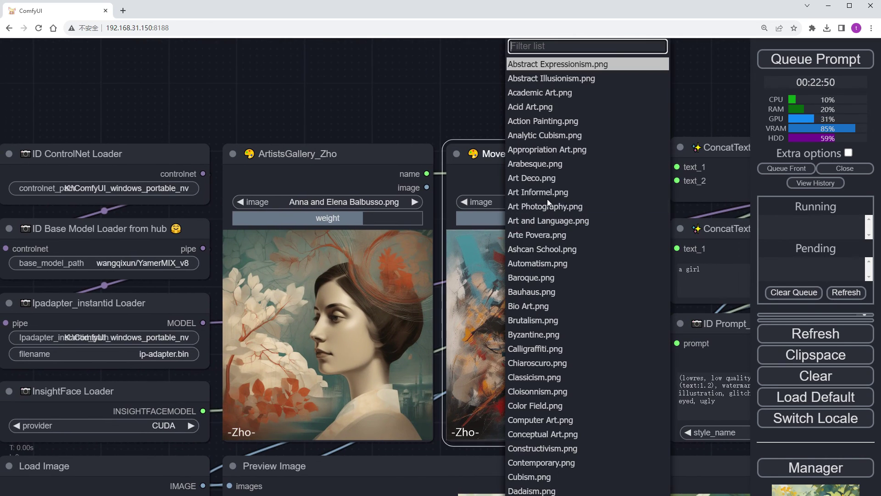
left_click(543, 235)
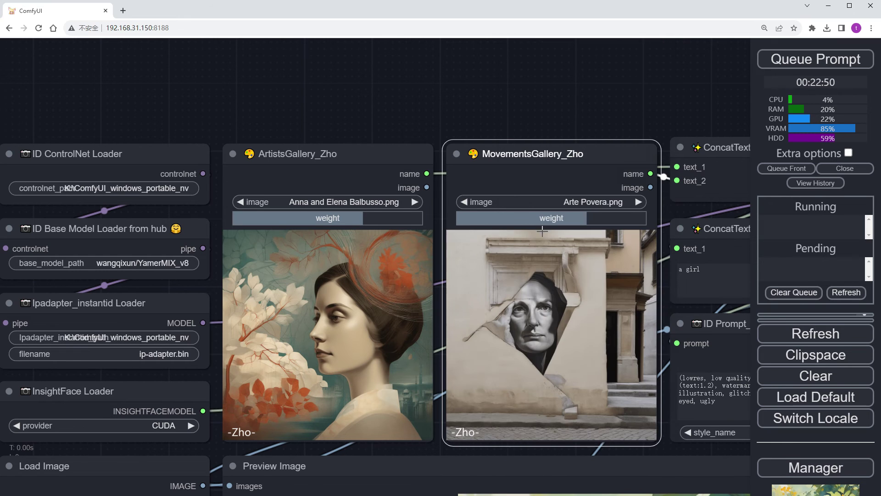
left_click(637, 202)
left_click(636, 202)
left_click(636, 202)
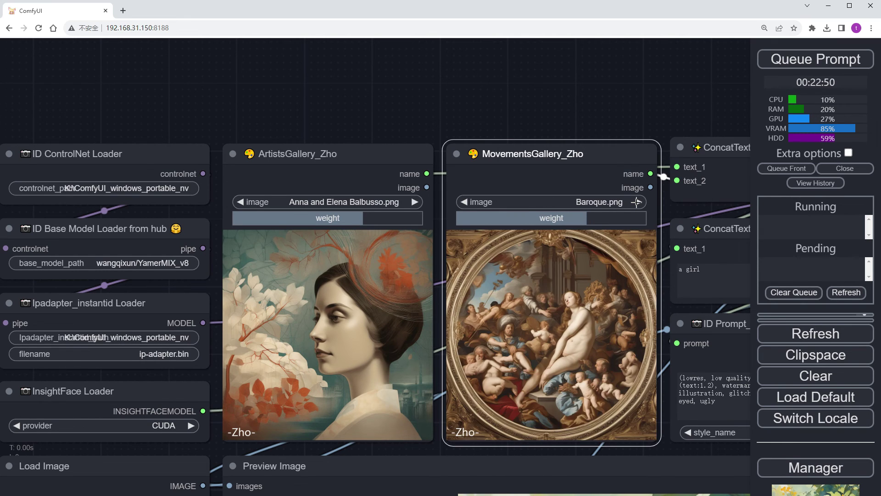
left_click(636, 202)
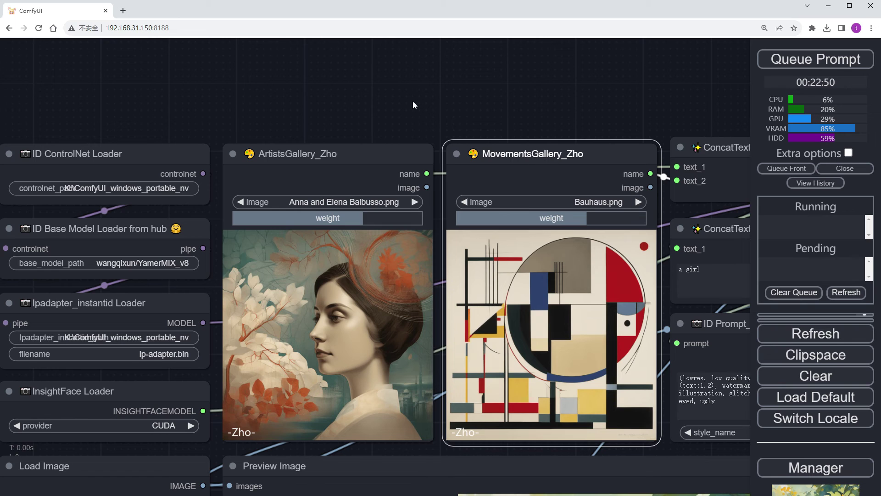
Add a FilmsGallery_Zho node set to Kodak Ektachrome E100.png.
left_click_drag(407, 89, 421, 258)
double_click(335, 102)
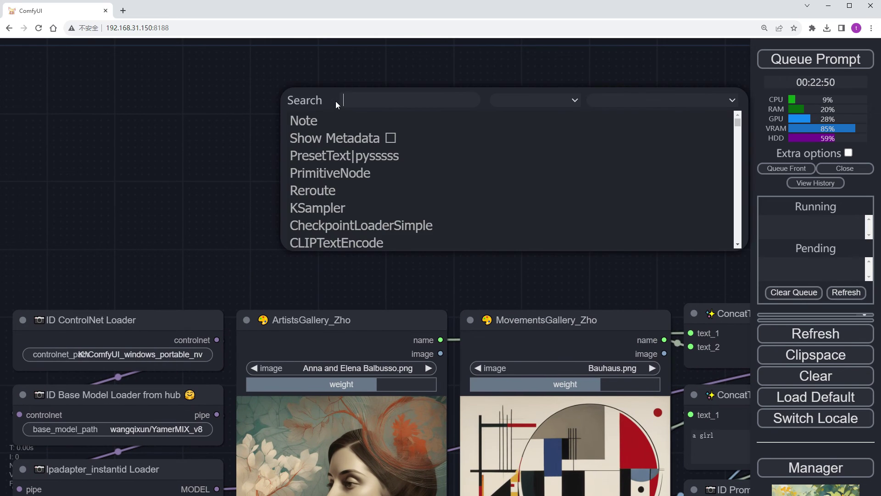
type("fil")
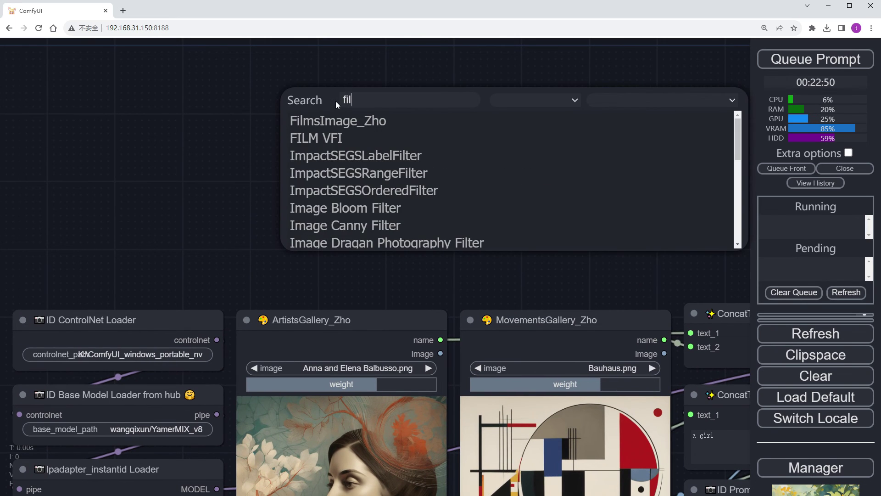
left_click(347, 118)
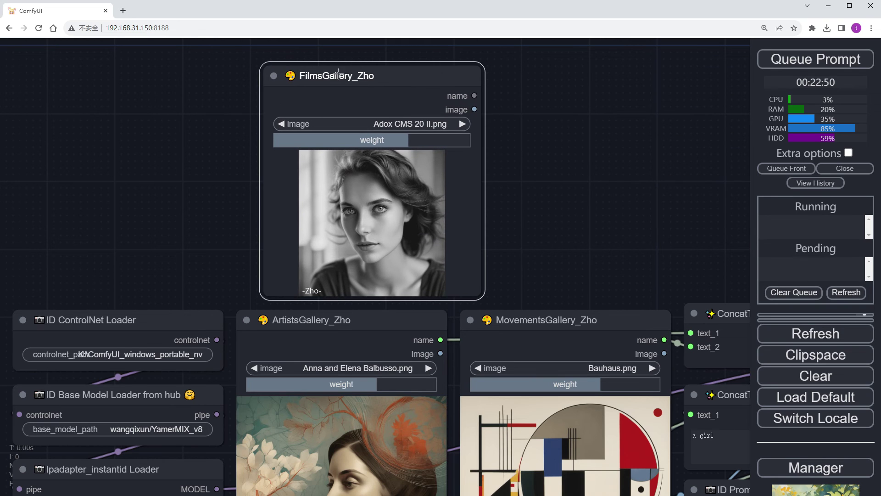
left_click(462, 124)
left_click(463, 124)
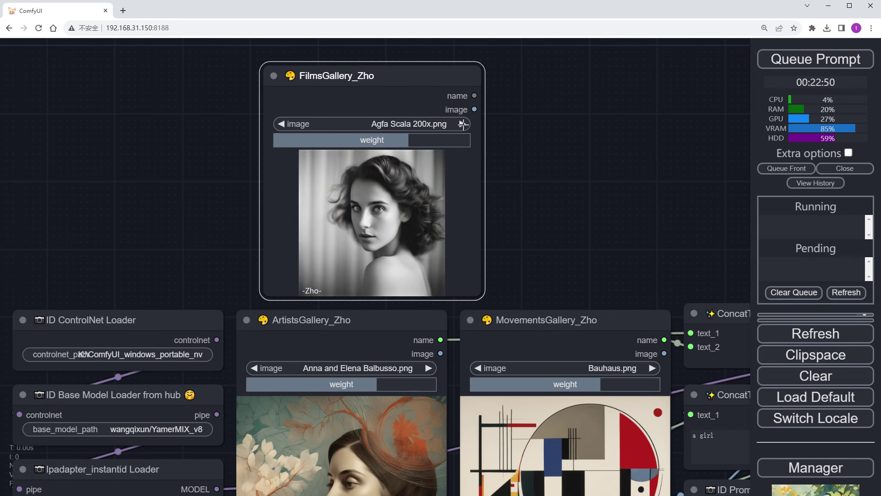
left_click(463, 124)
left_click(418, 124)
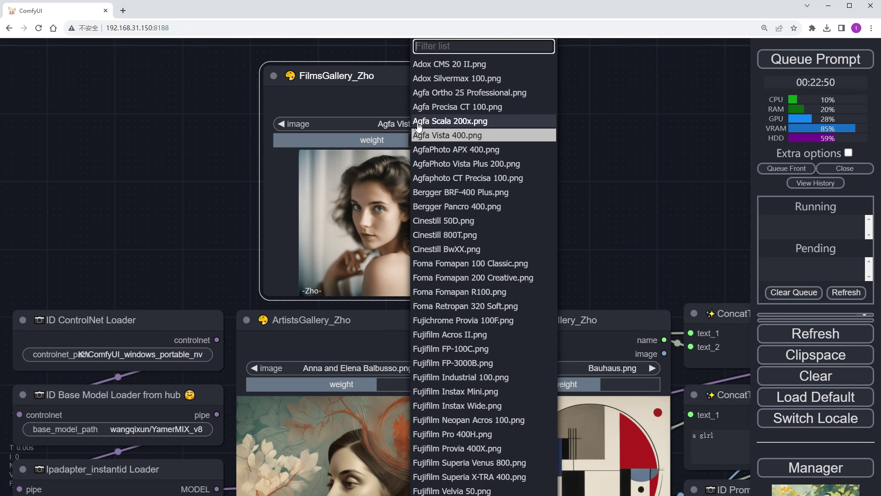
type("kod")
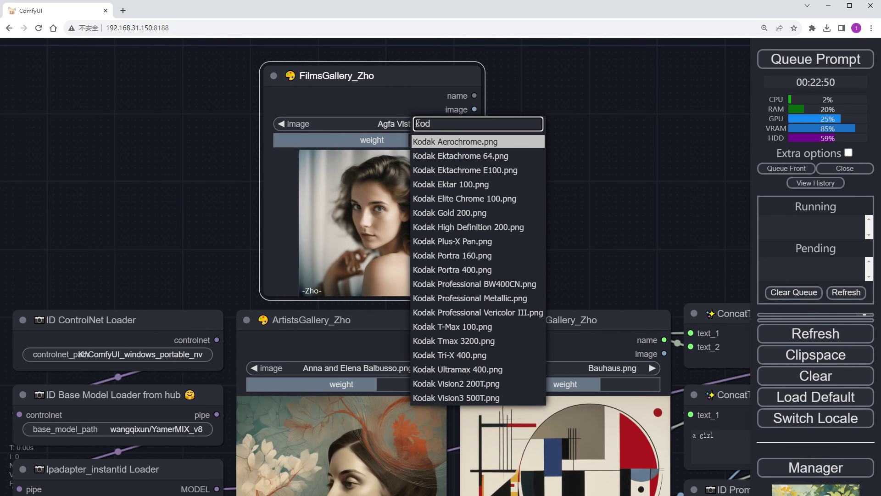
left_click(503, 169)
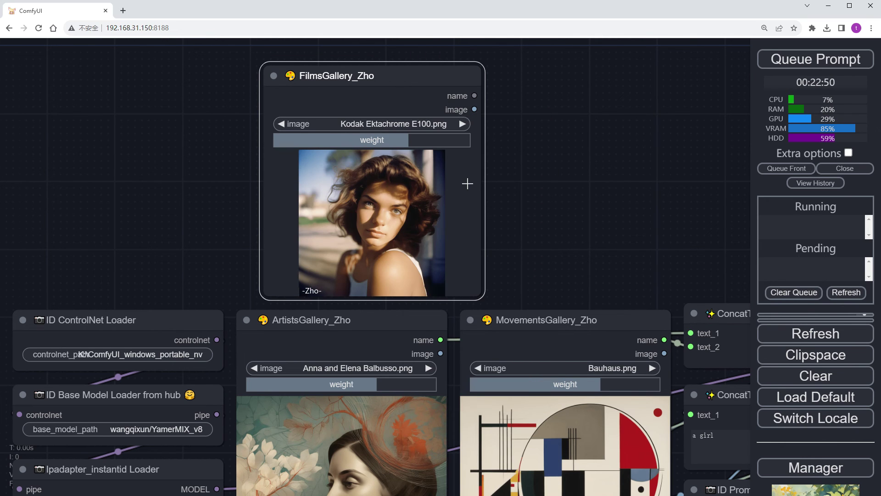
Link the film node's name output to ConcatText_Zho text_1.
left_click_drag(621, 209, 522, 202)
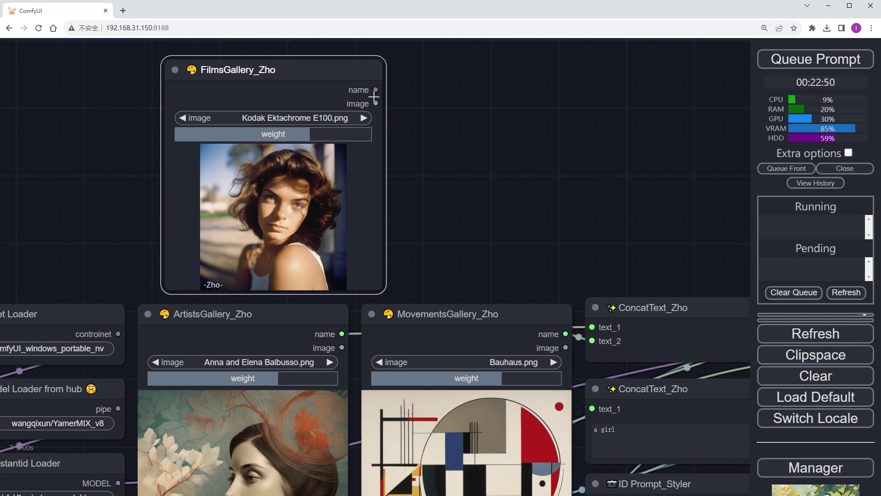
left_click_drag(376, 89, 592, 327)
left_click(317, 317)
Delete the ArtistsGallery_Zho and MovementsGallery_Zho nodes.
key("Delete")
left_click(443, 312)
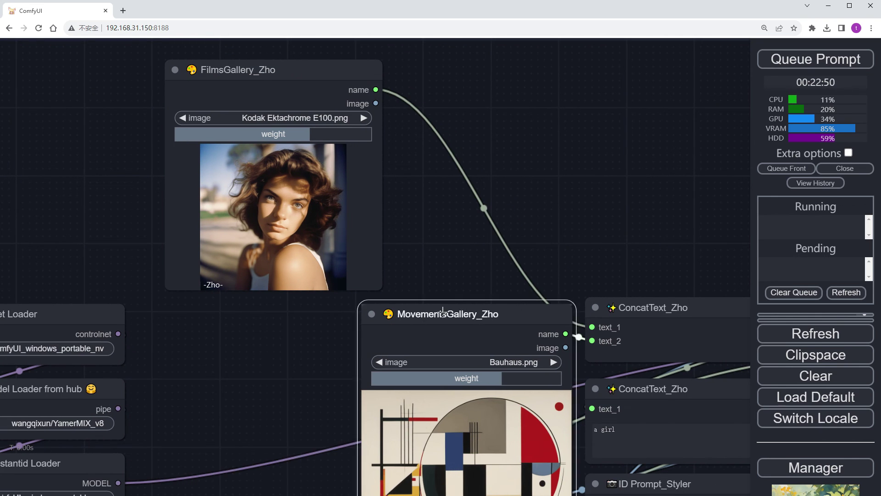
key("Delete")
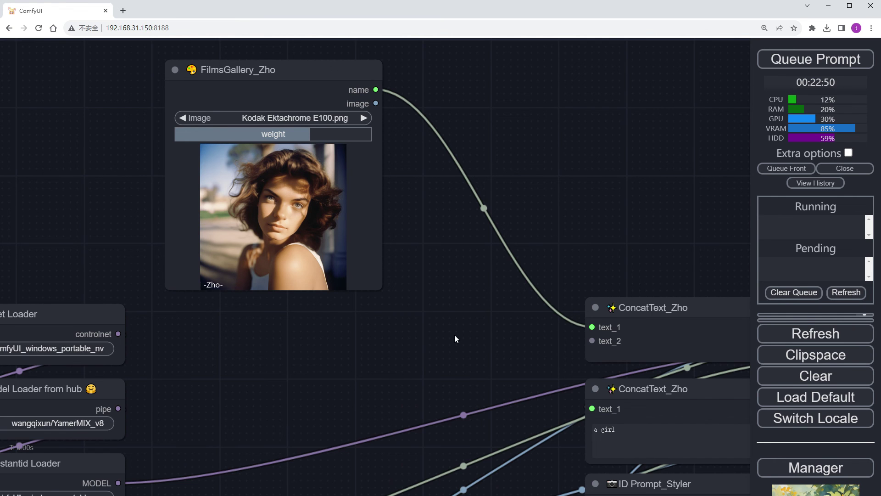
scroll(454, 335, "down", 4)
left_click_drag(453, 354, 351, 185)
Queue the workflow and inspect the purple-haired girl portrait among yellow flowers.
left_click(799, 62)
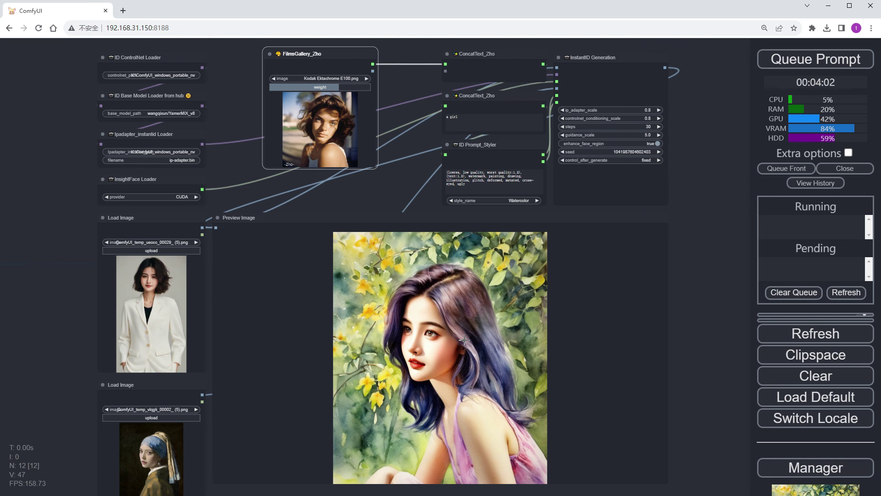
scroll(472, 392, "up", 5)
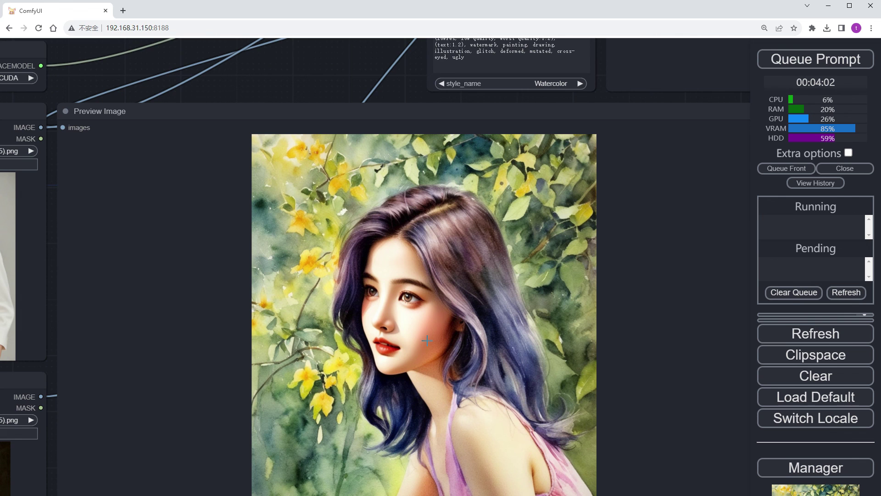
scroll(427, 340, "down", 5)
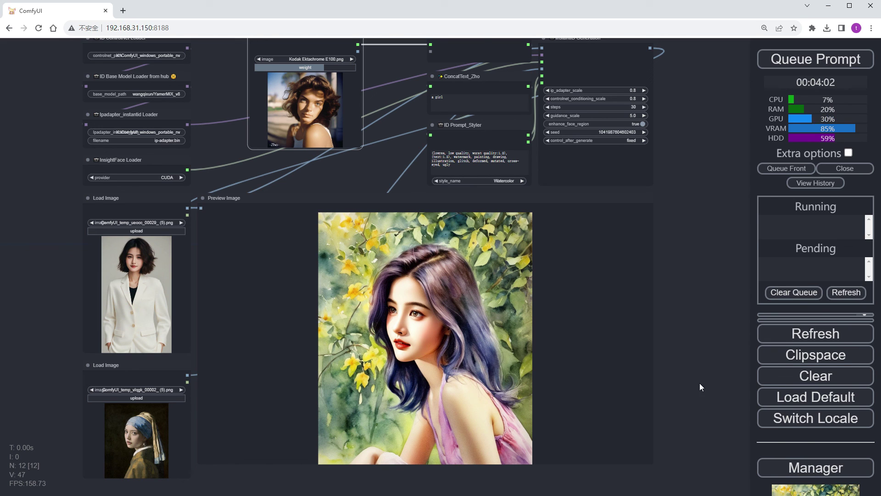
left_click_drag(701, 315, 703, 333)
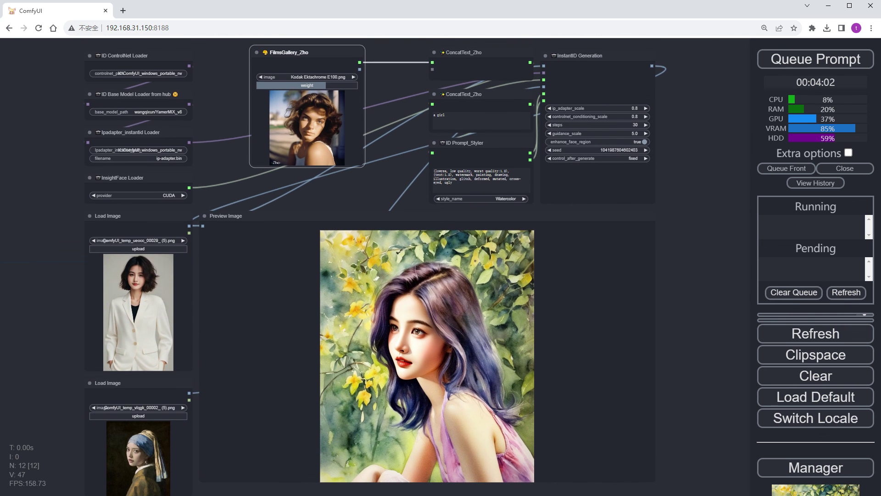